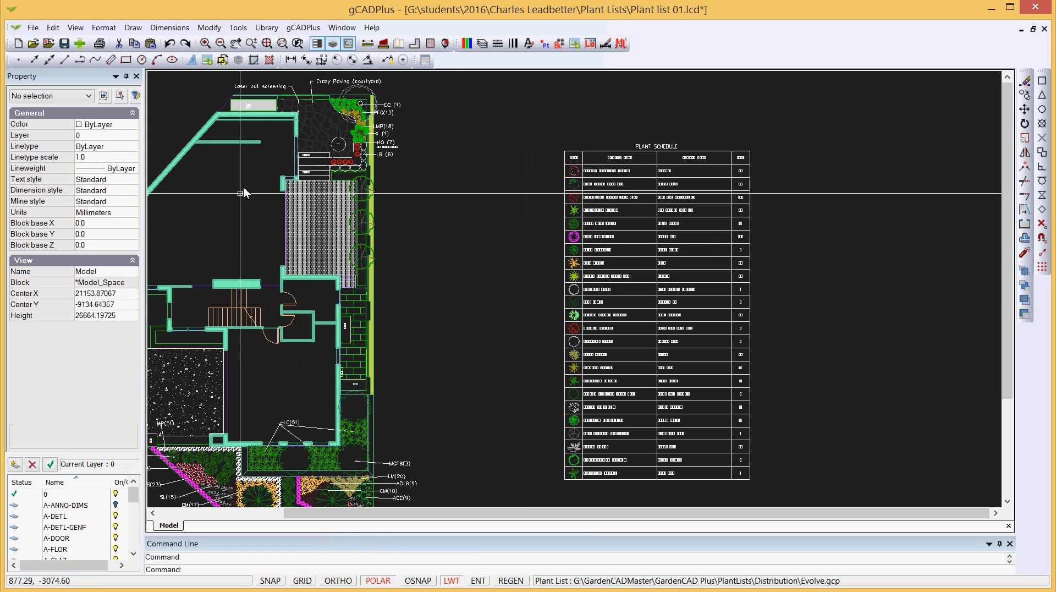
- View the list of plants assigned in the drawing, widening the Botanical Name column and the window to read all columns
scroll(644, 181, "up", 3)
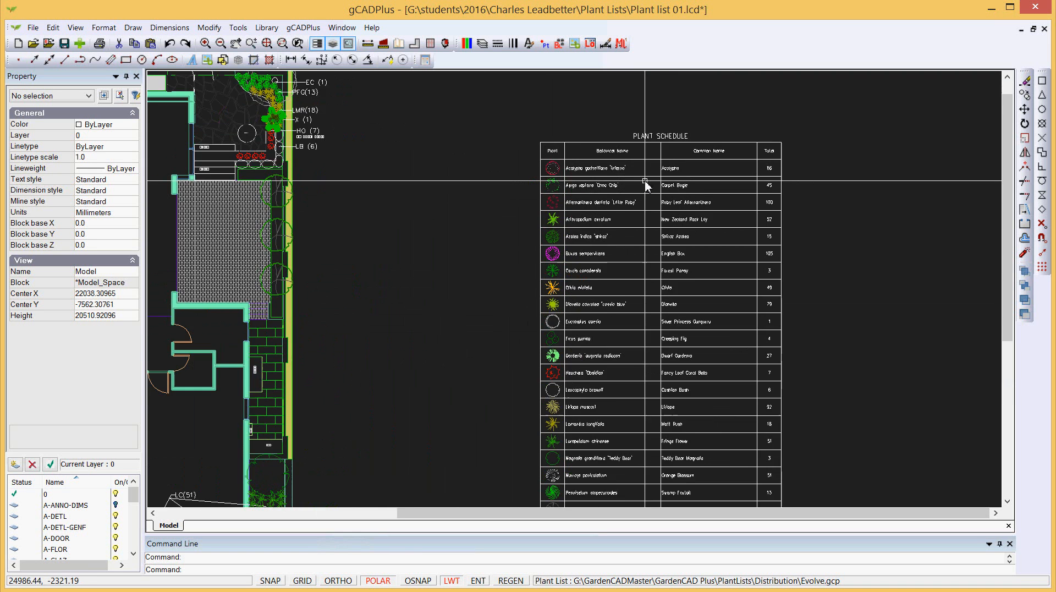
left_click(304, 29)
mouse_move(385, 44)
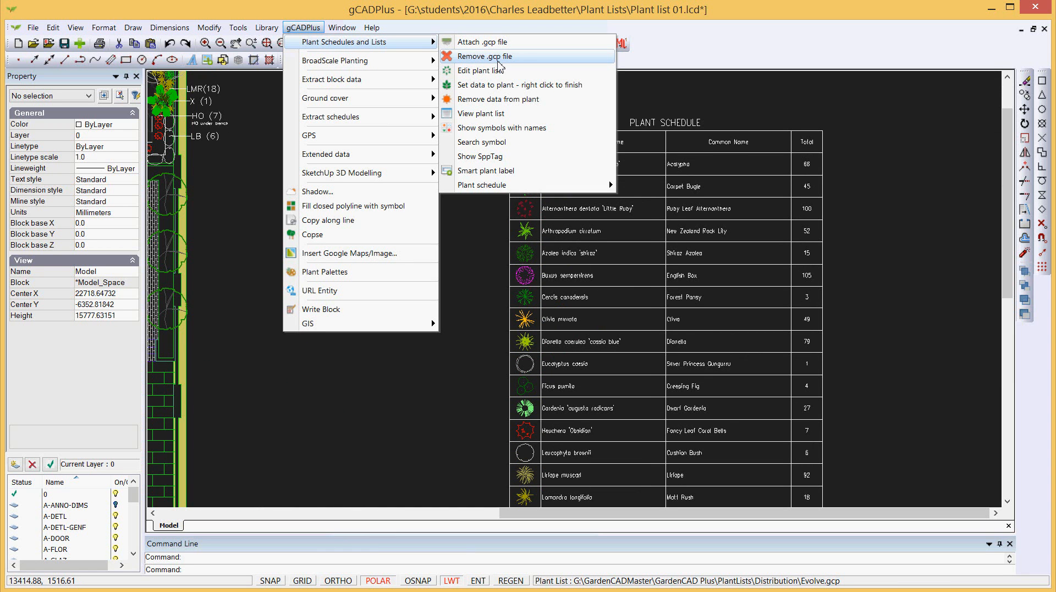
left_click(495, 113)
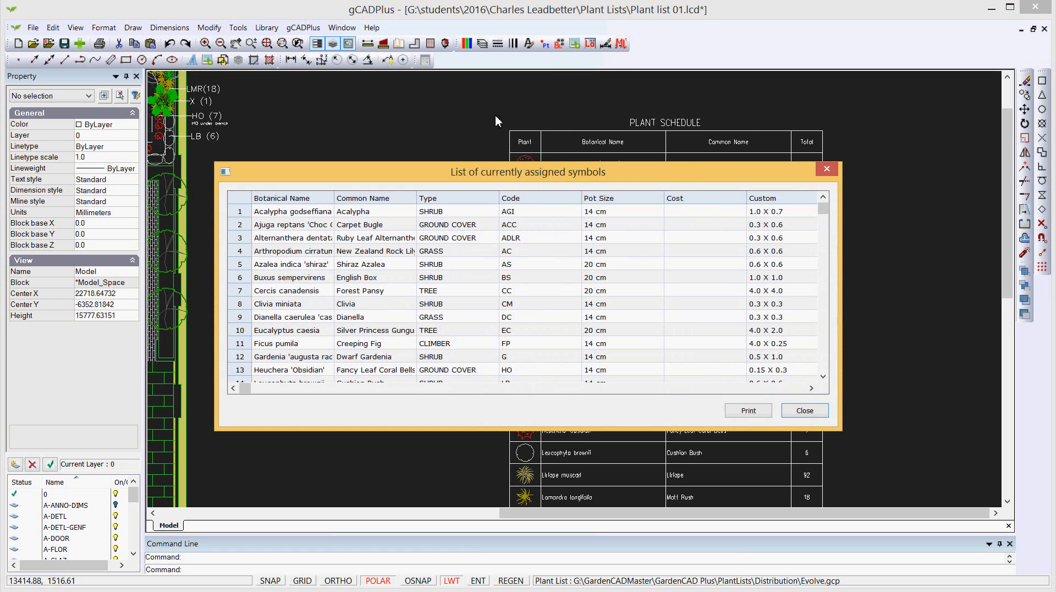
left_click_drag(334, 197, 361, 198)
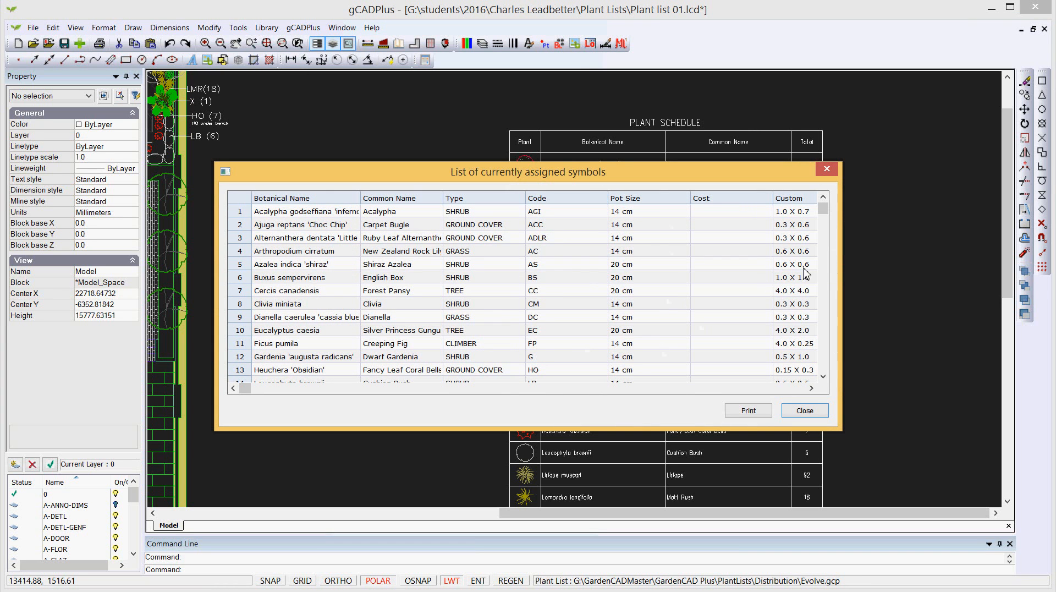
left_click_drag(842, 273, 955, 298)
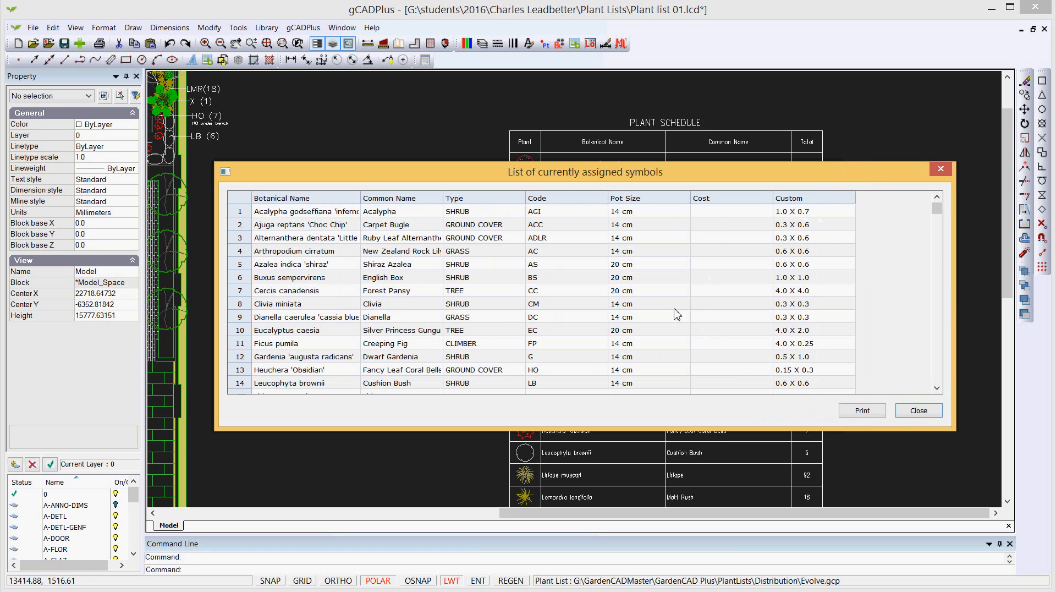
left_click(918, 411)
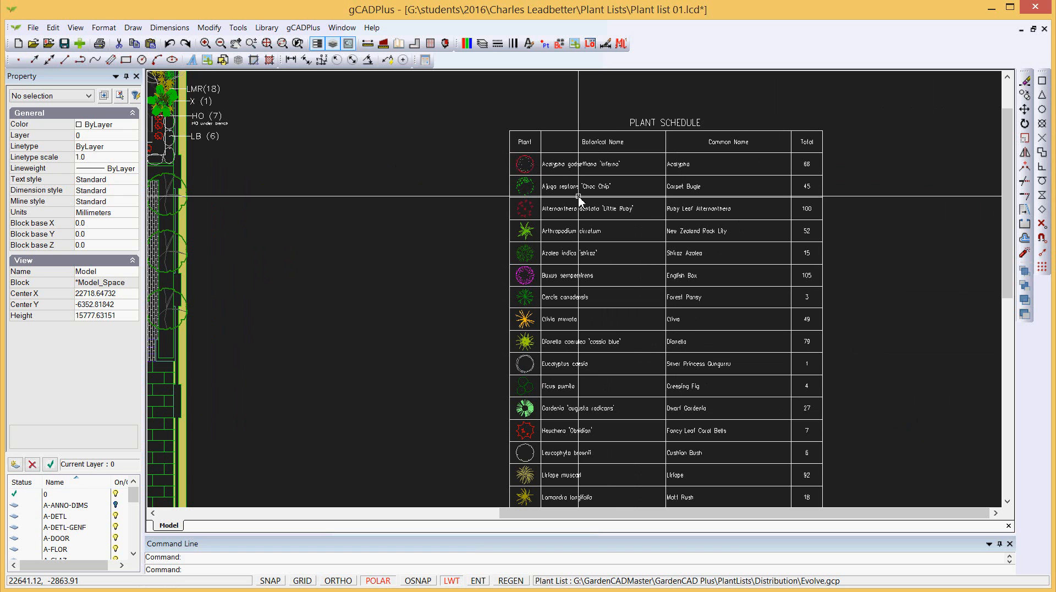
left_click(564, 152)
key("Escape")
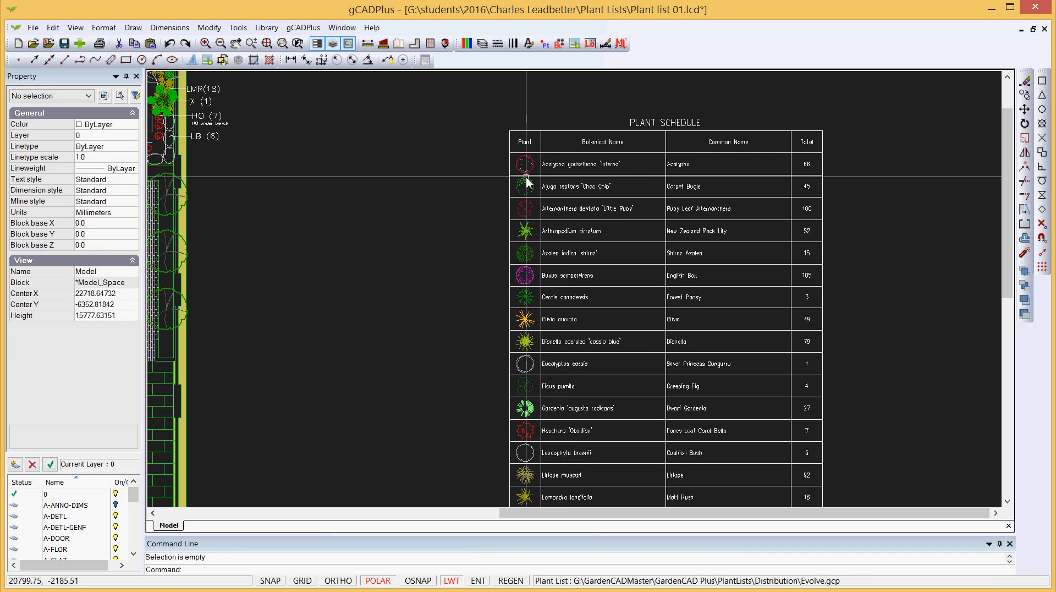
- Extract the plant schedule to a CSV file named charlie5 on the Desktop
left_click(301, 28)
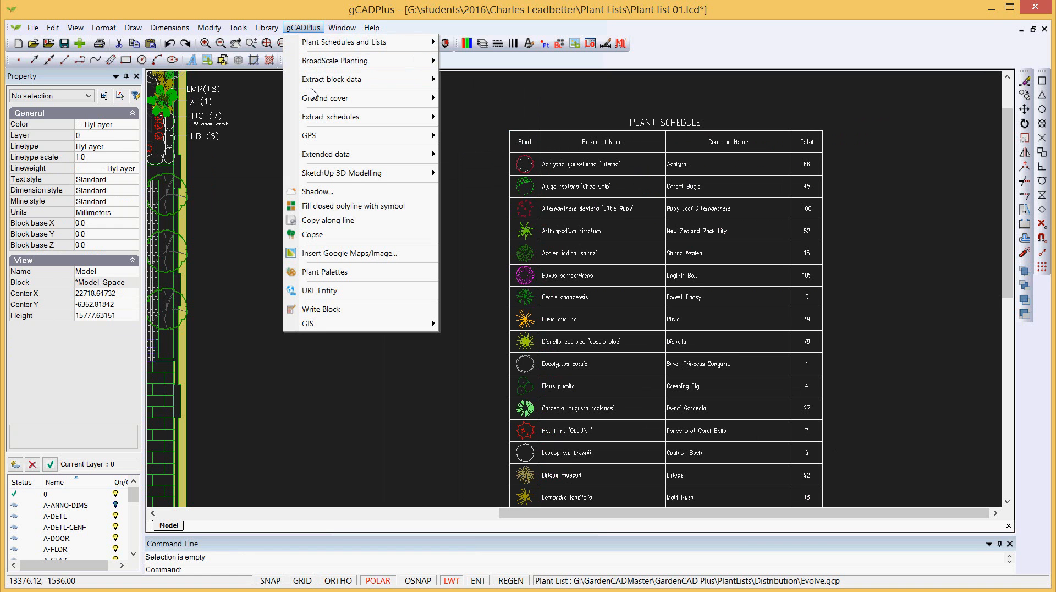
mouse_move(401, 118)
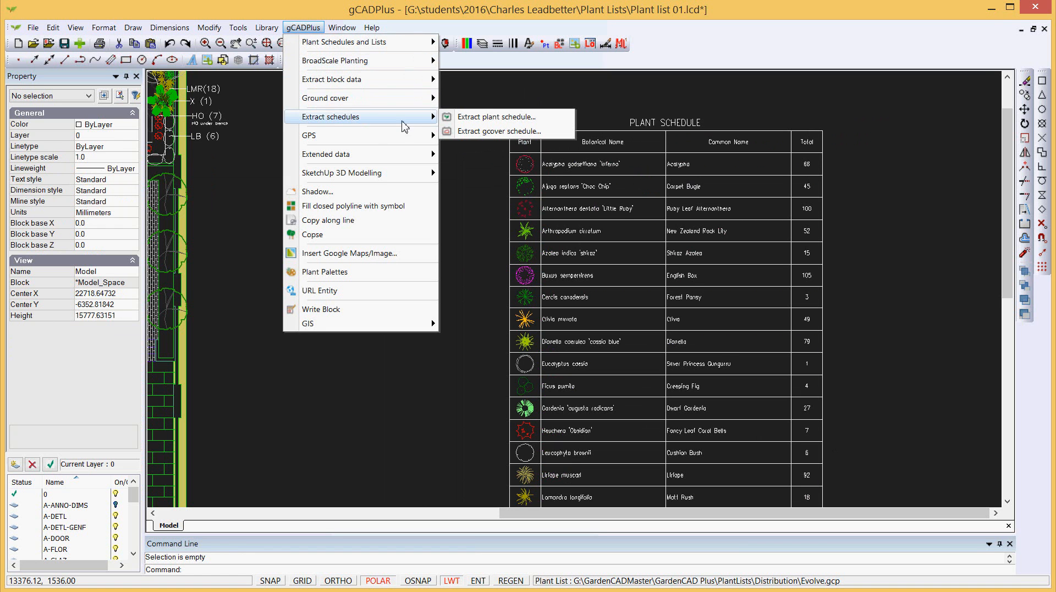
left_click(488, 118)
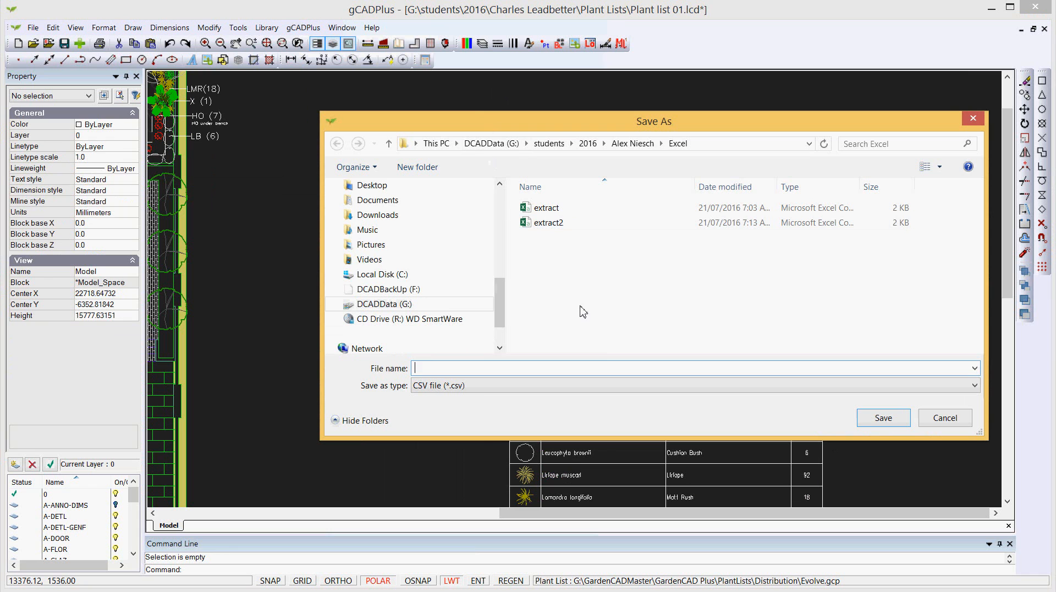
left_click(448, 185)
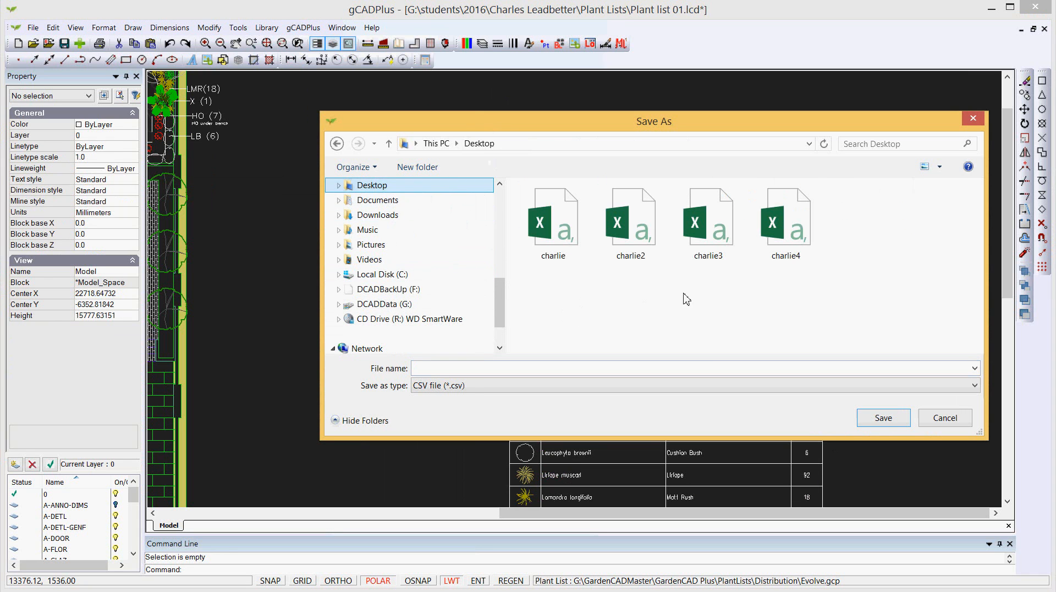
left_click(776, 247)
left_click(455, 367)
left_click(452, 367)
key("BackSpace")
type("5")
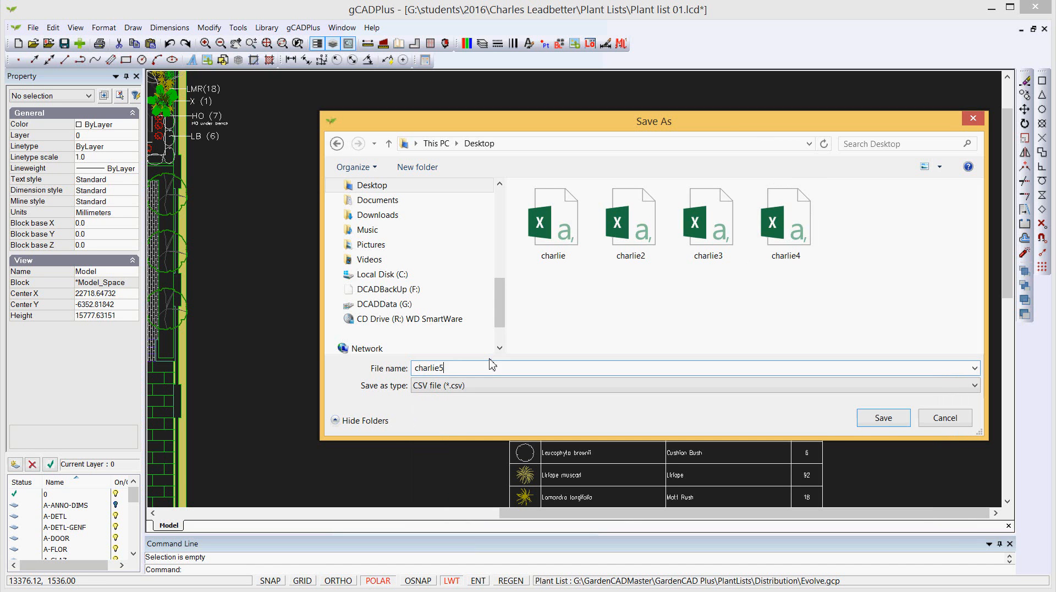
left_click(880, 420)
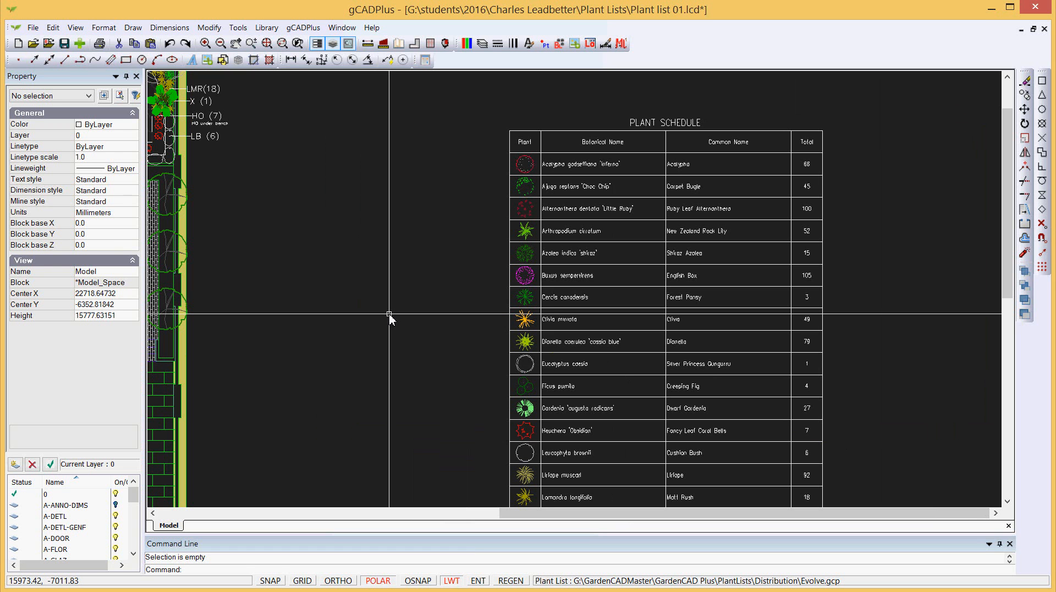
- Open the charlie5 file from the desktop in Excel and fit the Botanical Name, Common Name and Type columns to their contents
key("super+d")
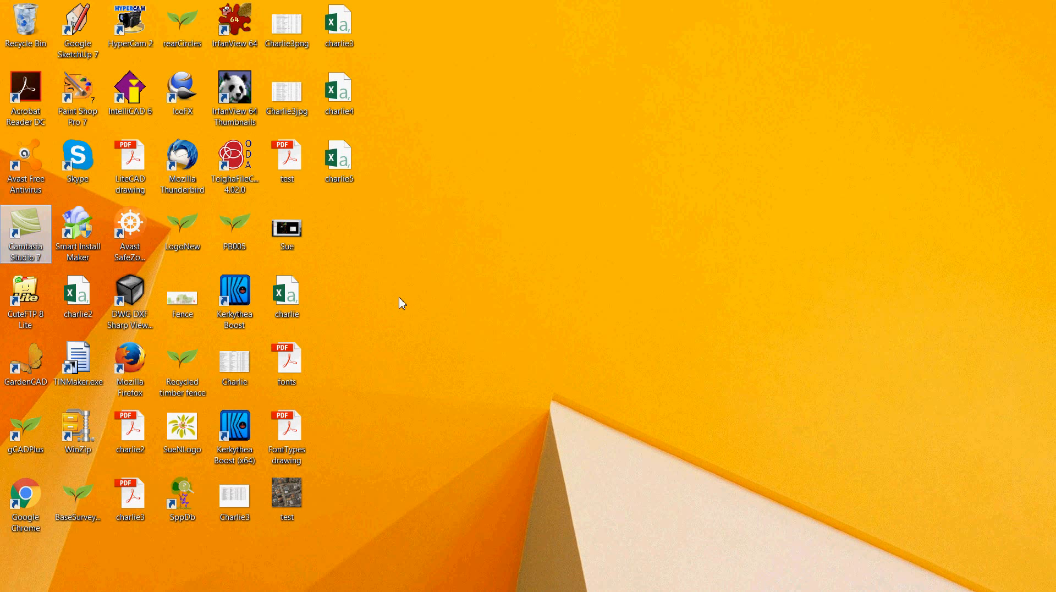
double_click(346, 168)
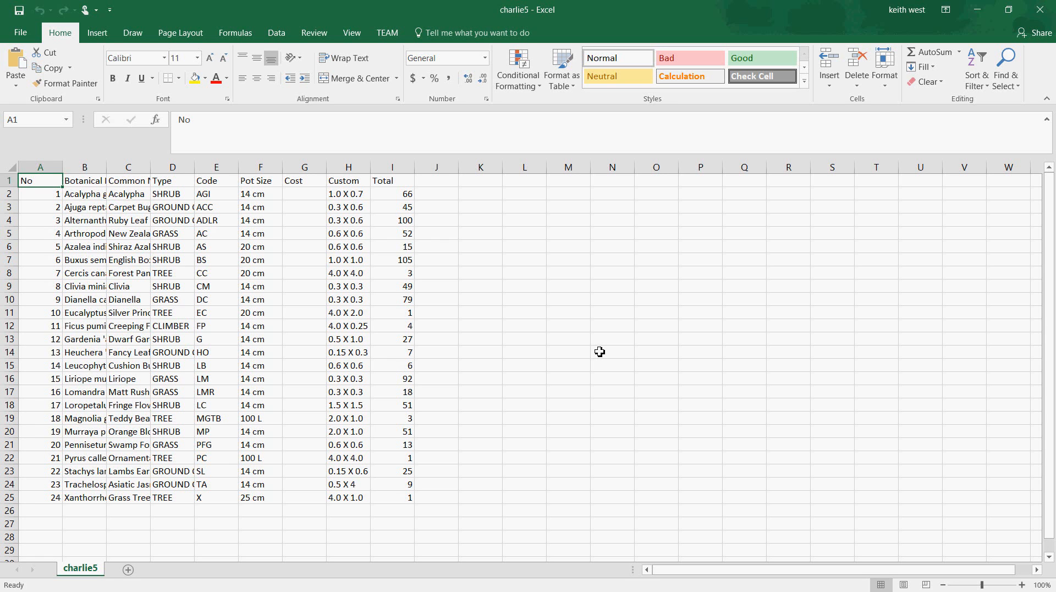
double_click(109, 167)
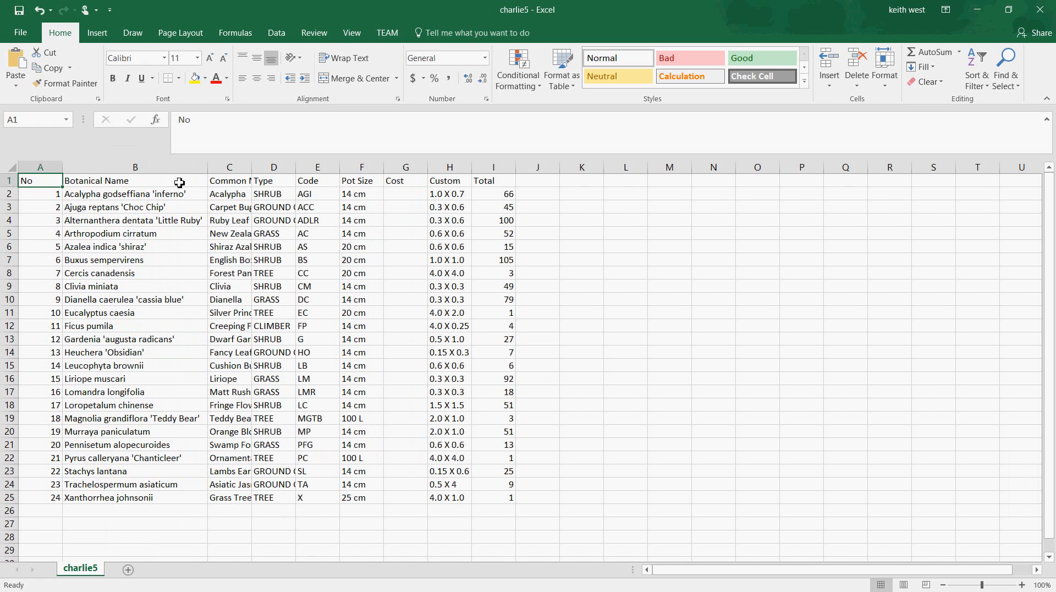
double_click(252, 167)
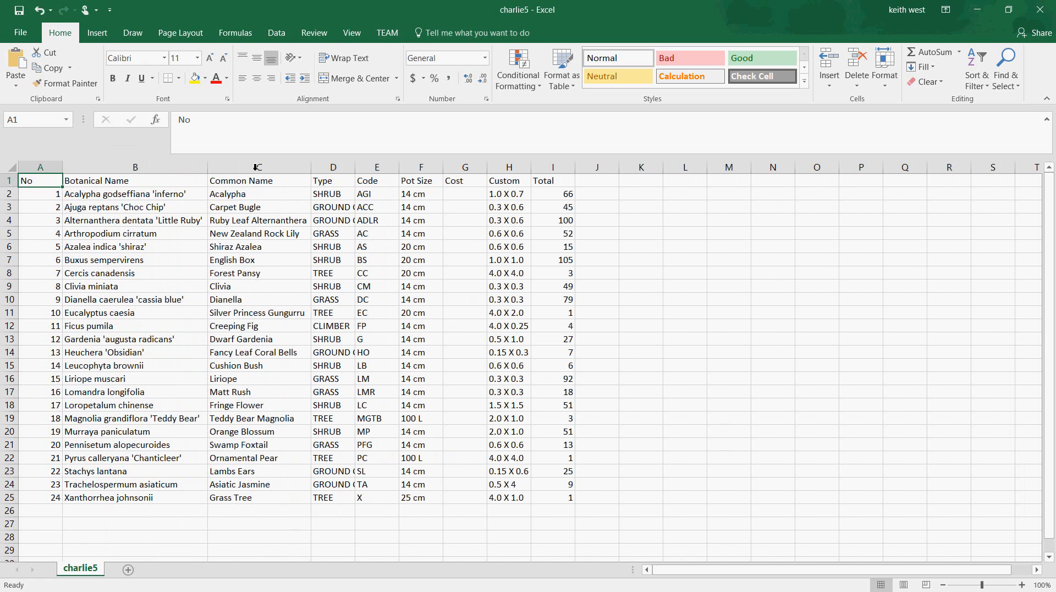
double_click(355, 168)
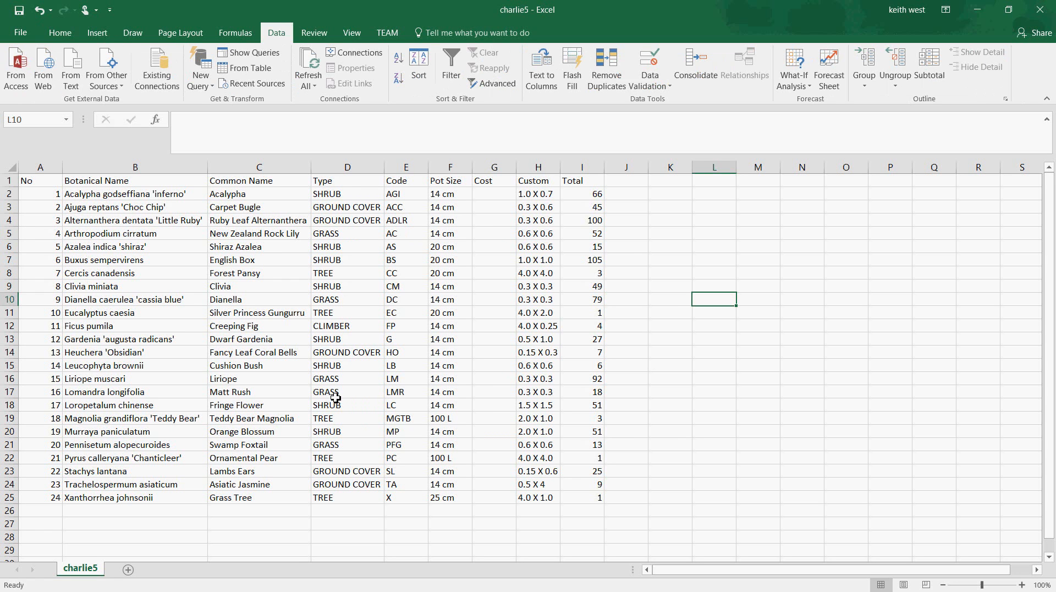
- Select the whole plant table including its headers and set up a sort by Type
left_click_drag(29, 182, 563, 491)
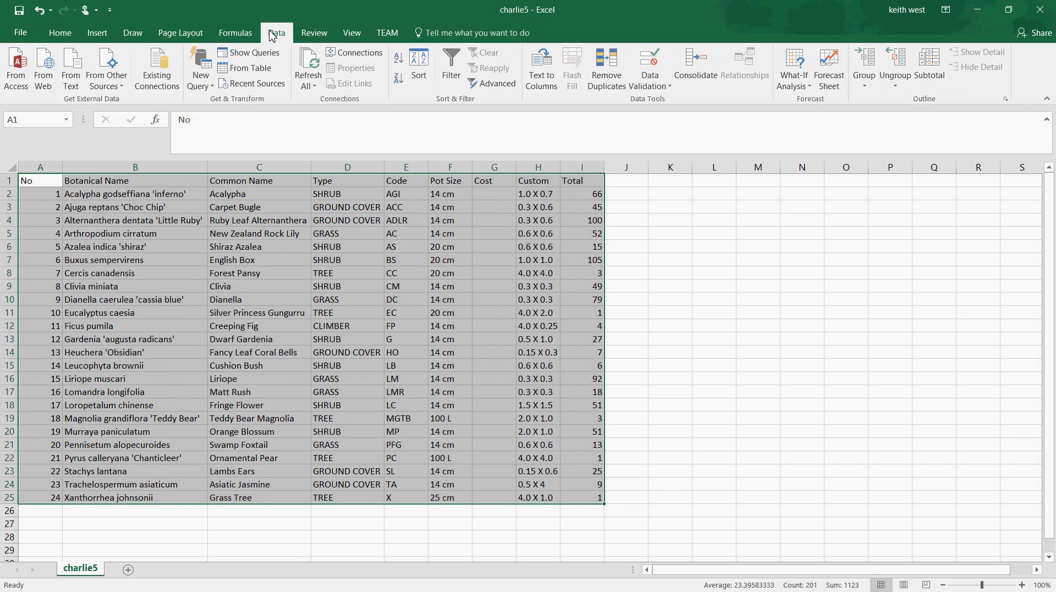
left_click(56, 35)
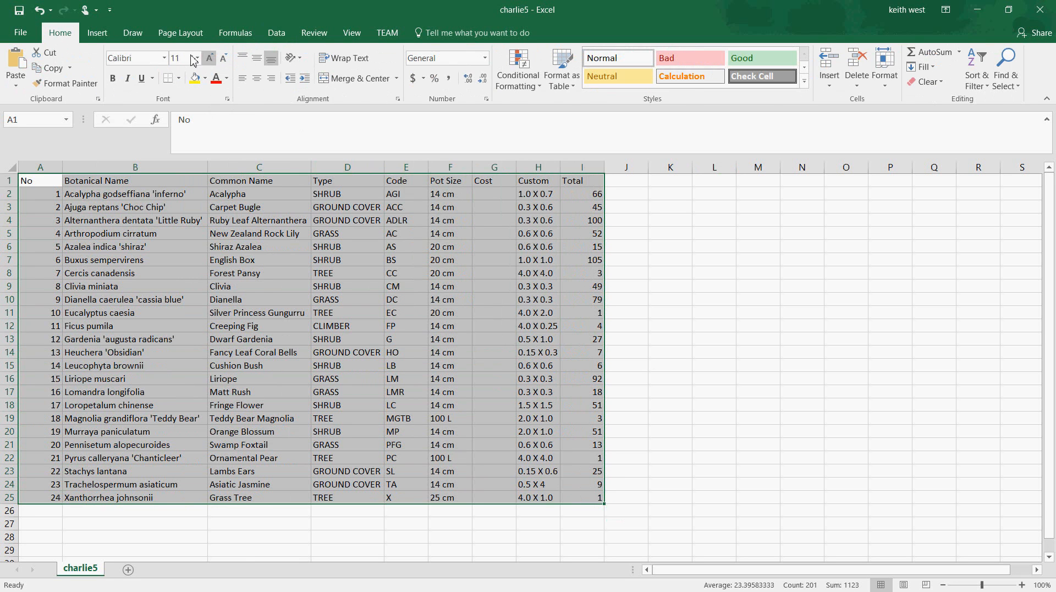
left_click(276, 33)
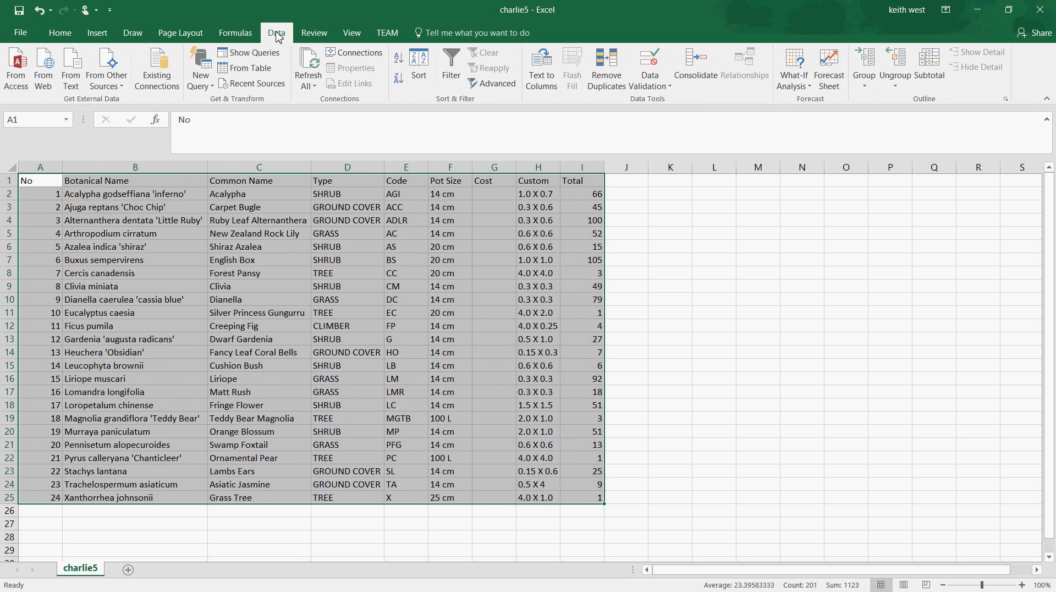
left_click(422, 59)
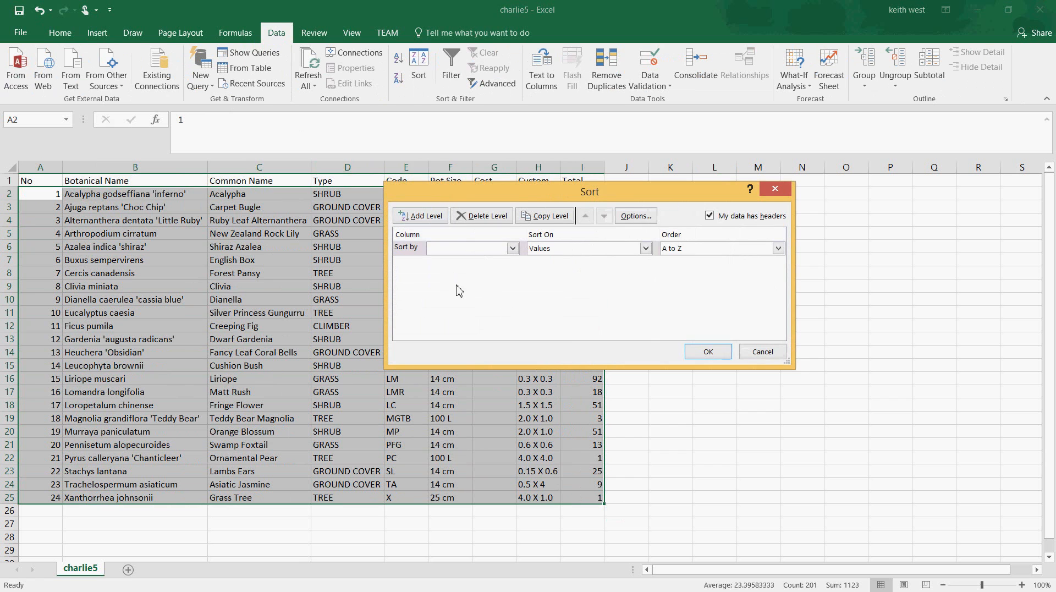
left_click(512, 248)
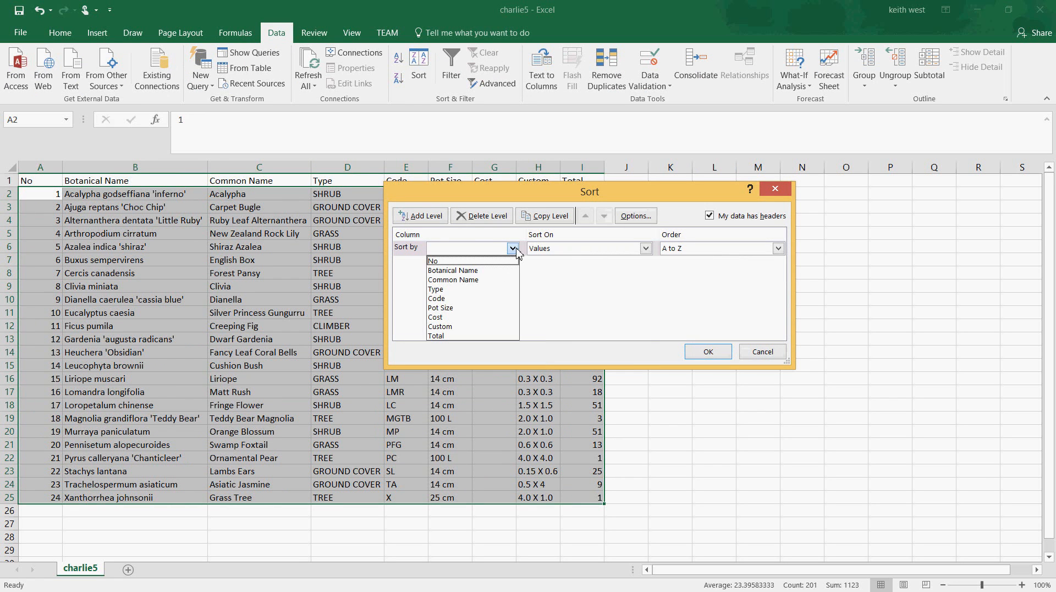
left_click(465, 290)
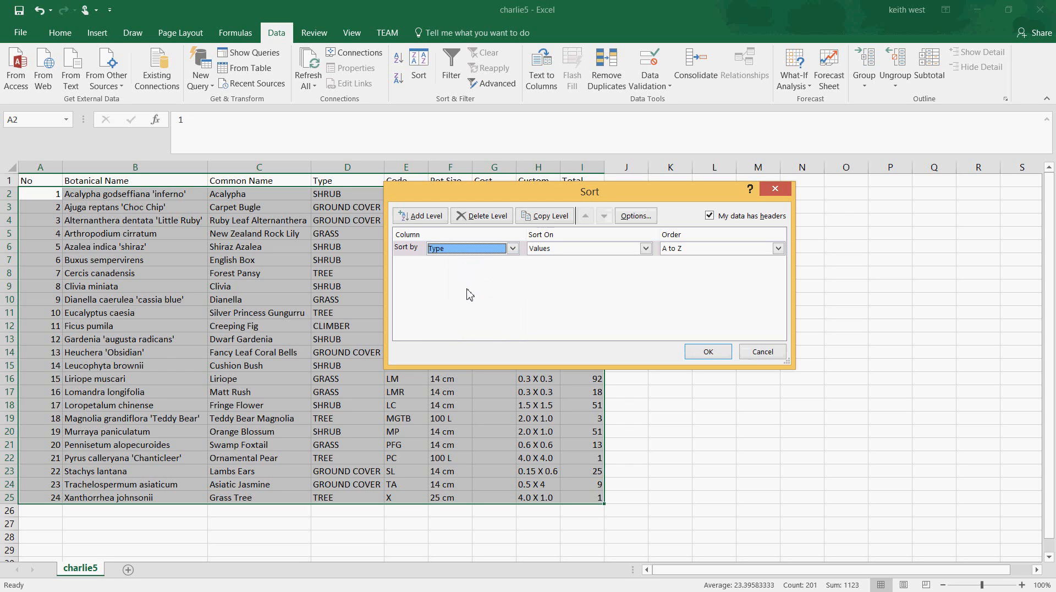
- Add a second sort level by Botanical Name
left_click(410, 217)
left_click(512, 264)
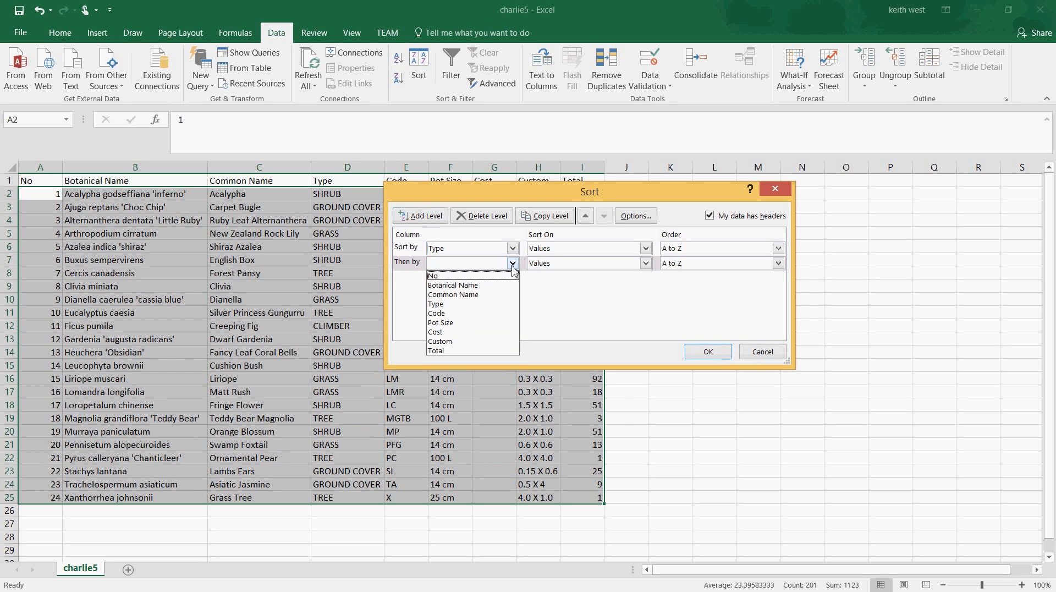
left_click(475, 286)
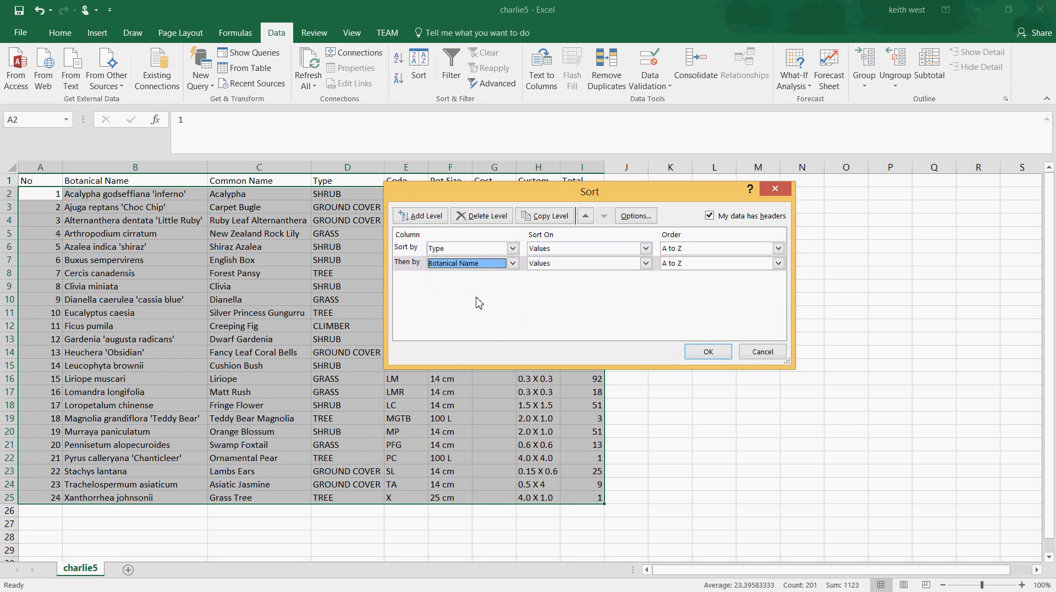
left_click(778, 263)
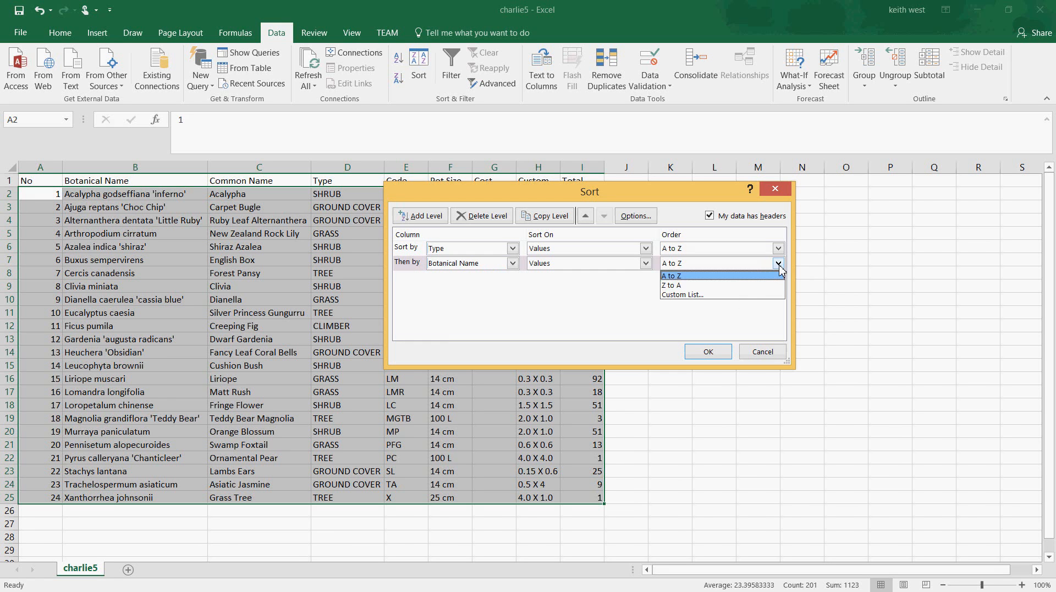
left_click(754, 285)
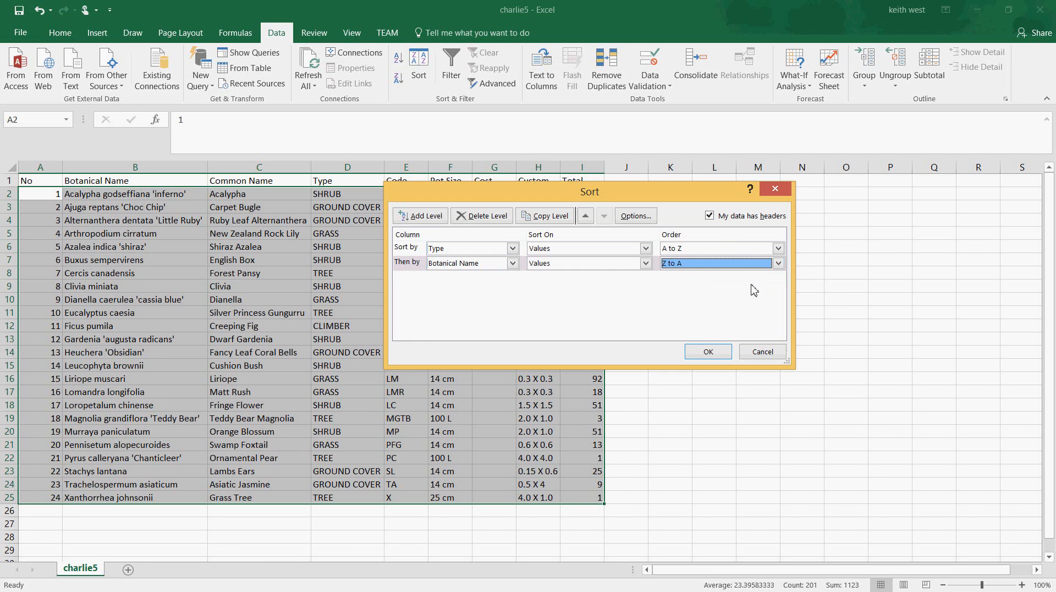
left_click(778, 249)
left_click(603, 294)
left_click(779, 263)
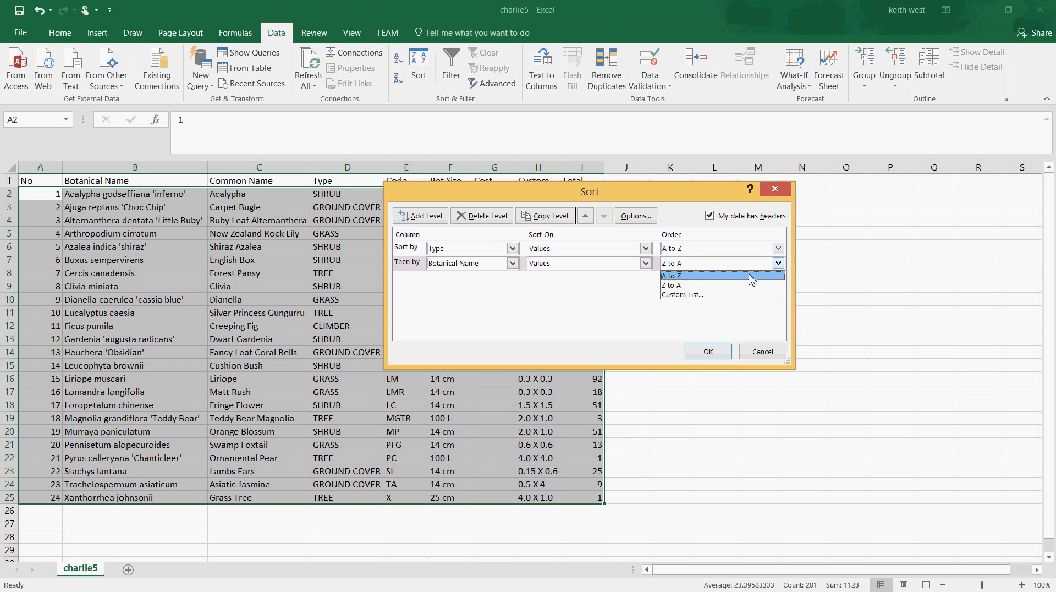
left_click(720, 277)
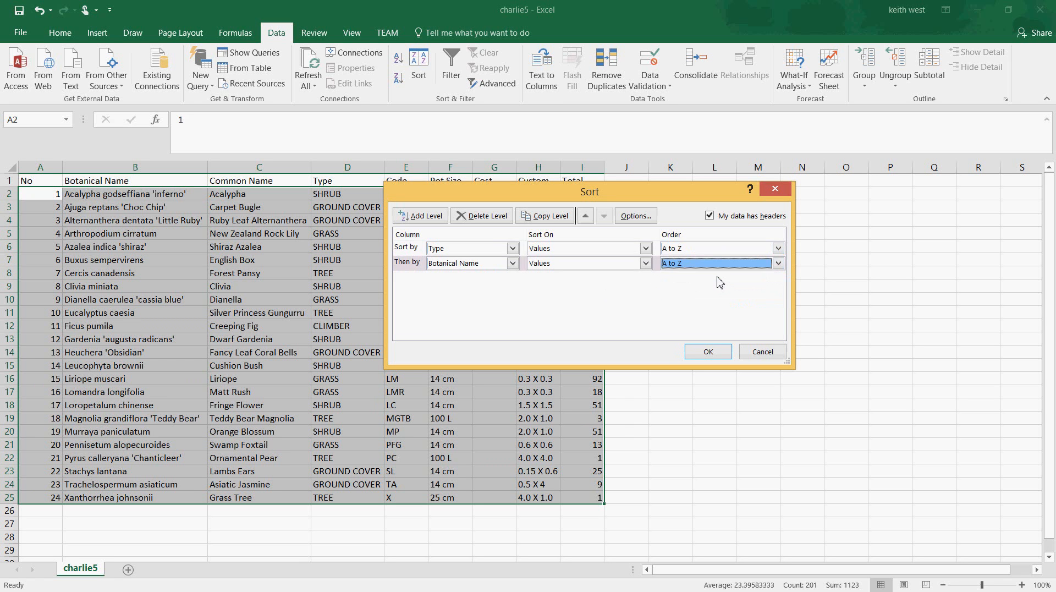
- Set the Type sort order to Z to A, apply the two-level sort and deselect the table
left_click(778, 248)
left_click(710, 273)
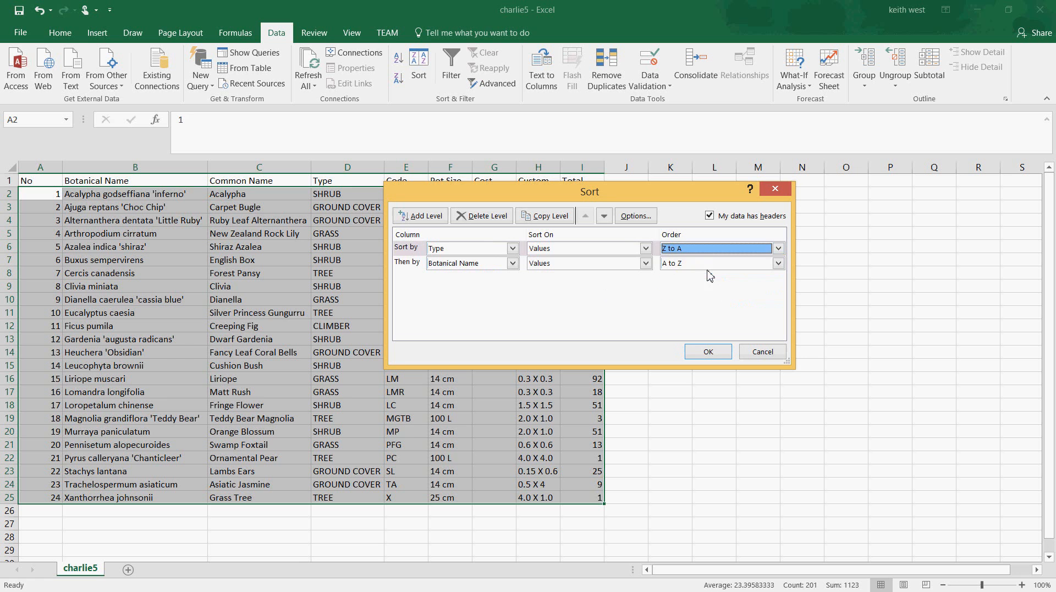
left_click(699, 352)
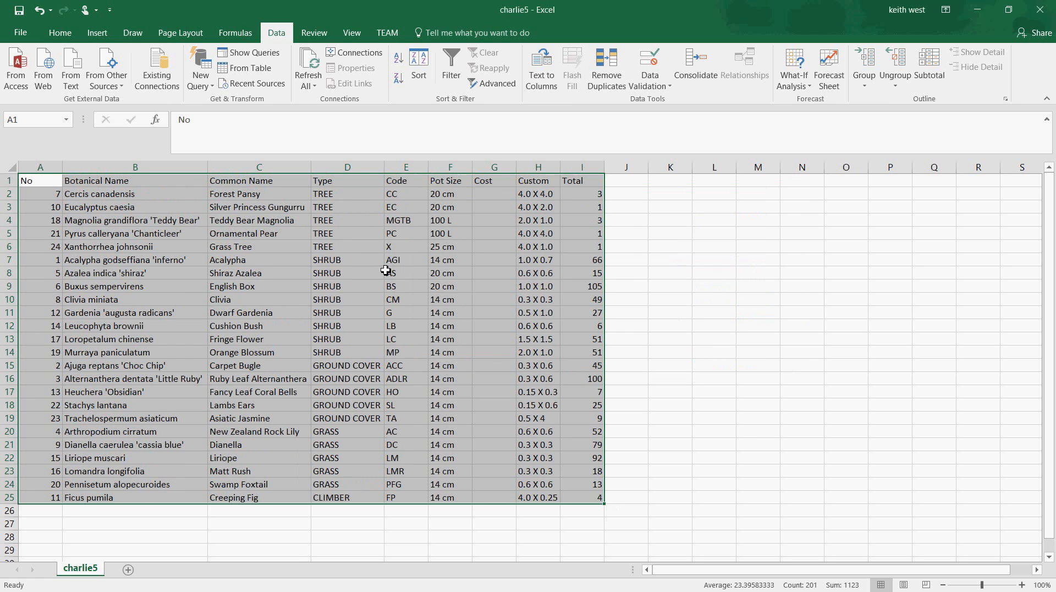
left_click(659, 338)
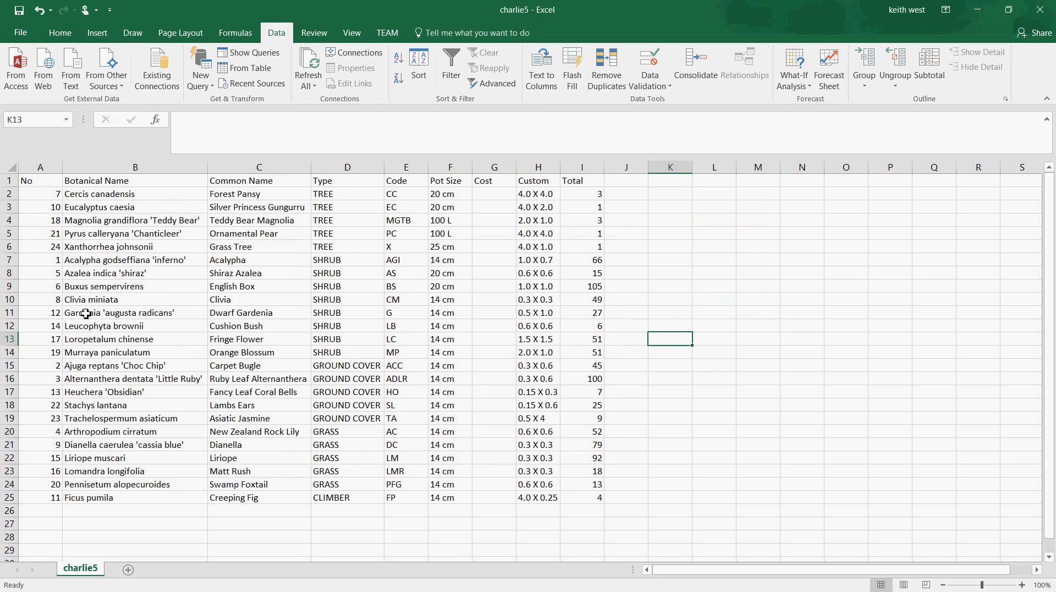
- Insert a blank row above the first SHRUB entry to separate the trees from the shrubs
left_click(9, 261)
right_click(9, 262)
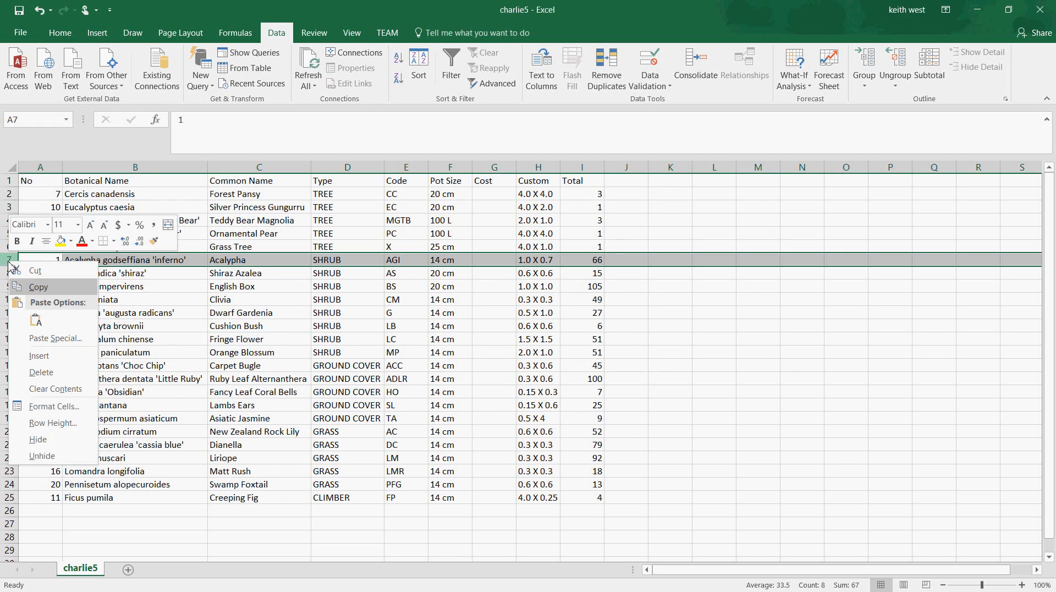
left_click(39, 355)
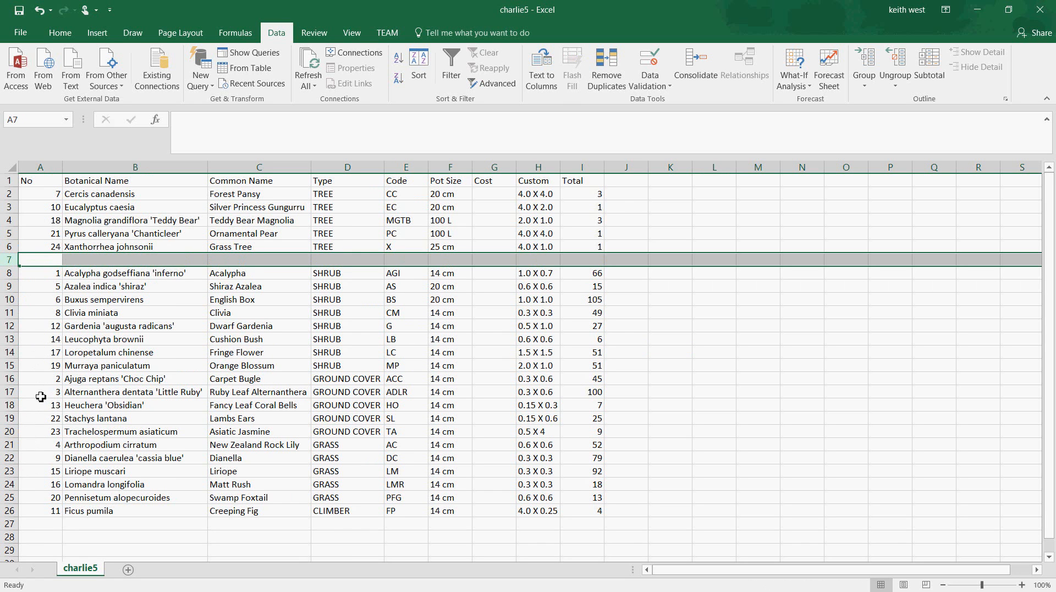
- Insert a blank row above the first GROUND COVER entry to separate it from the shrubs
left_click(9, 379)
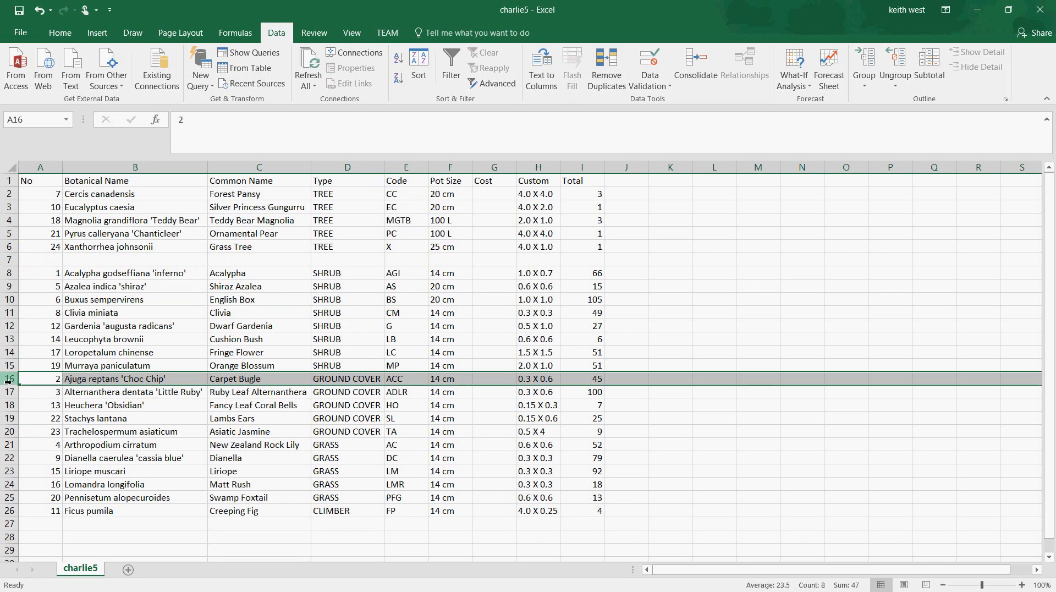
right_click(8, 379)
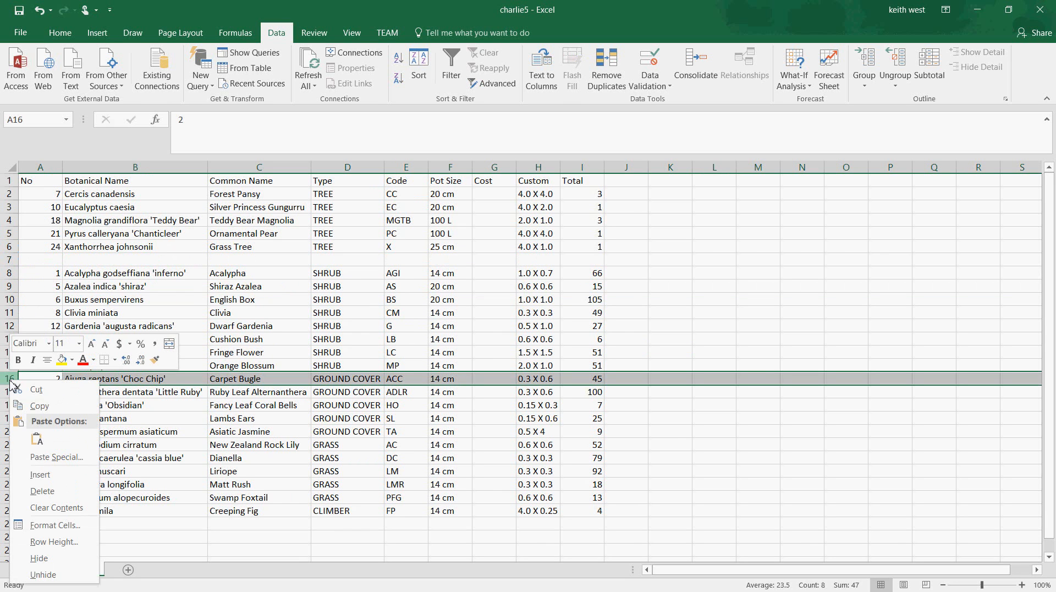
left_click(40, 475)
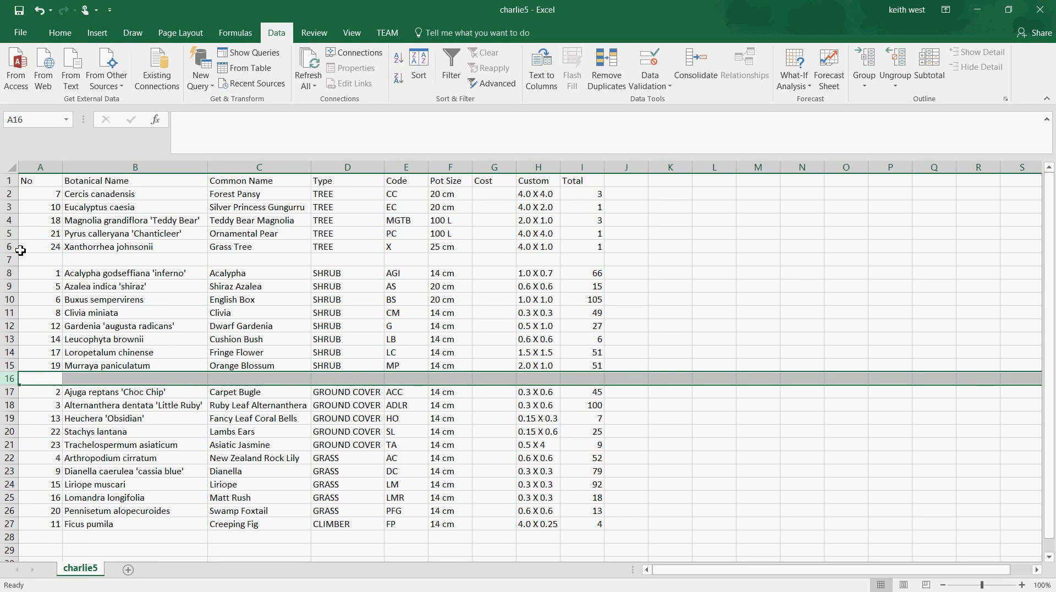
- Make the header row bold with a font size of 12 and deselect it
left_click(9, 181)
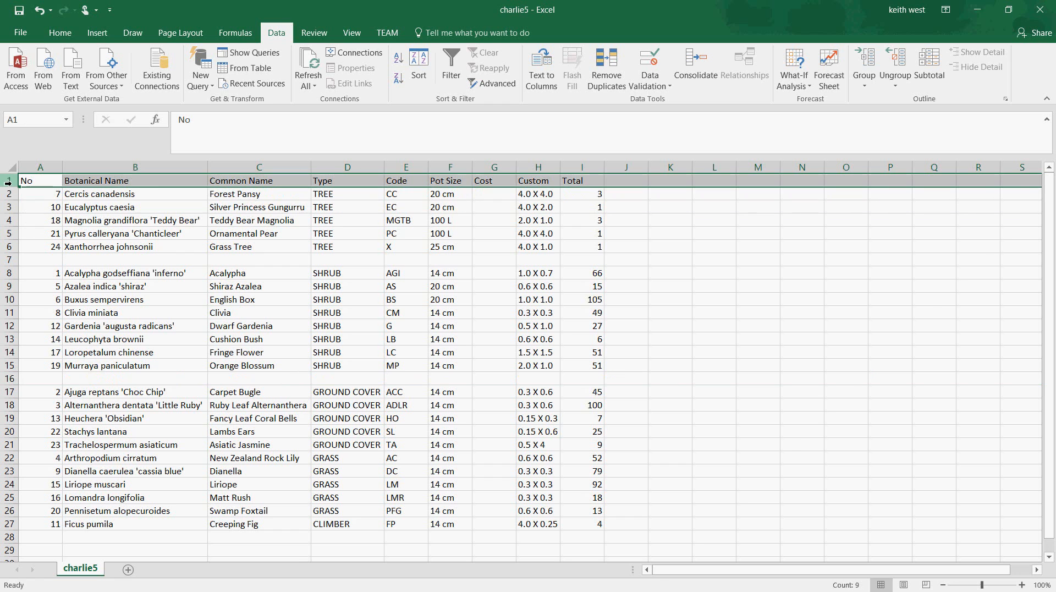
left_click(60, 32)
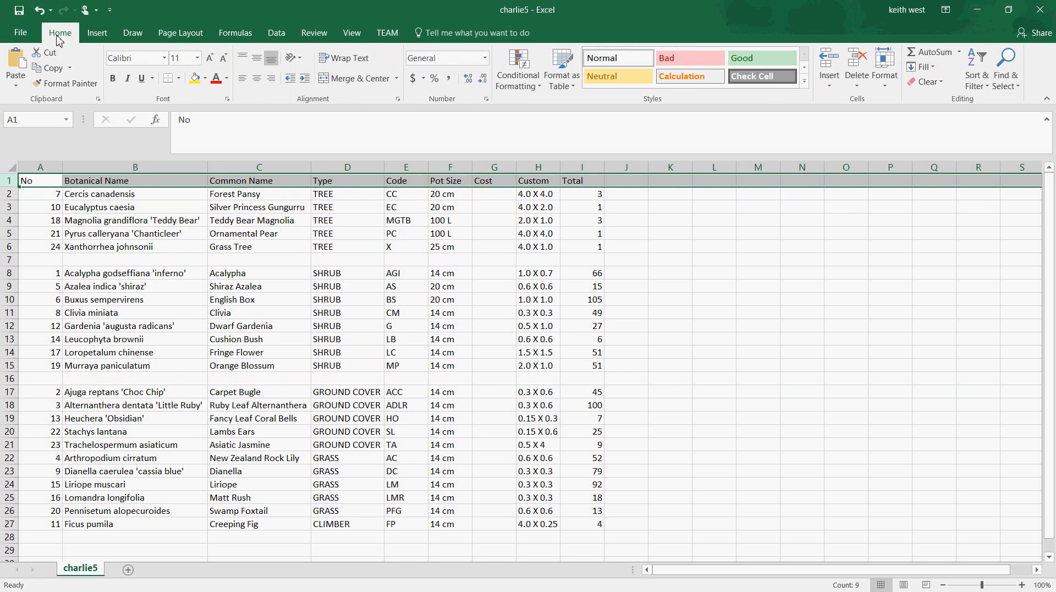
left_click(113, 78)
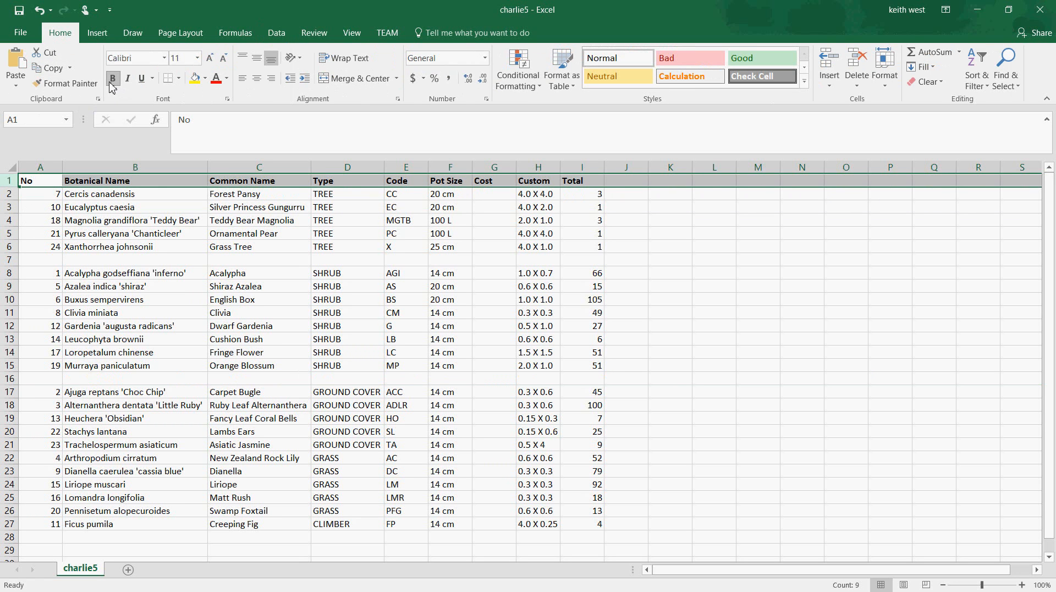
left_click(197, 58)
key("Escape")
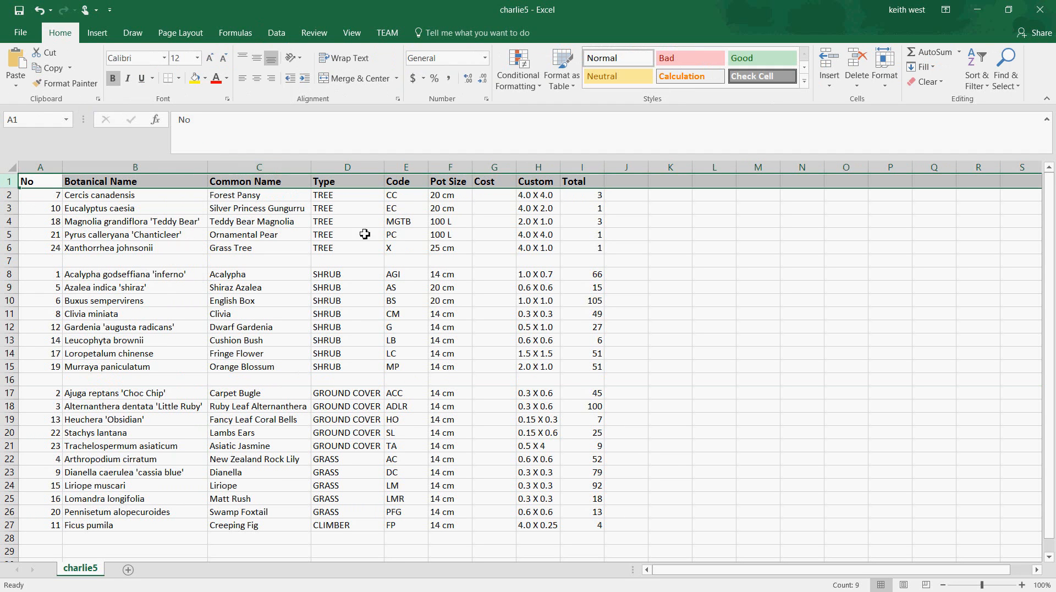
left_click(694, 326)
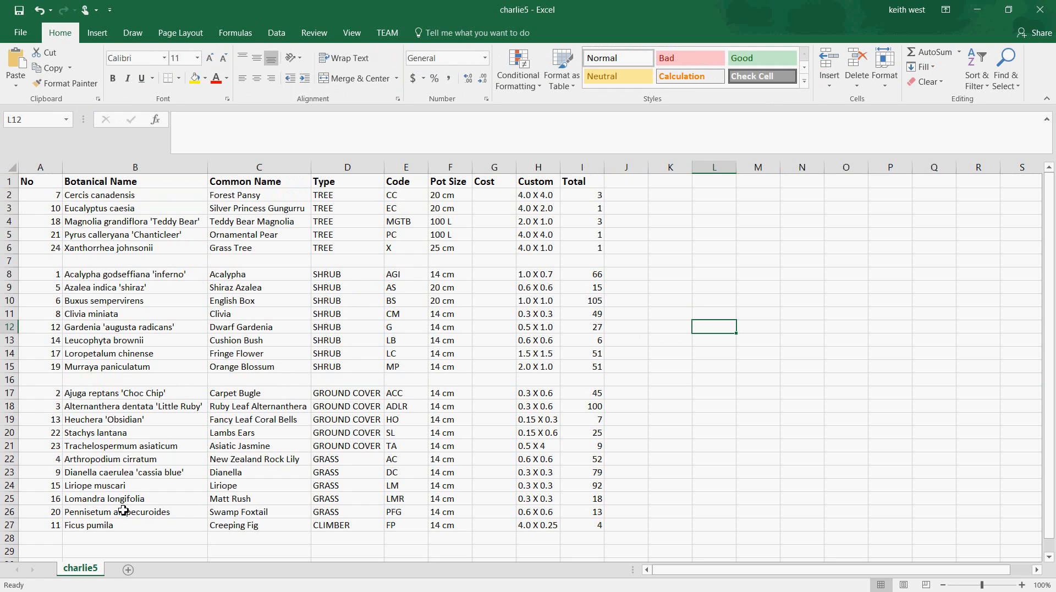
- Insert a blank row above the first GRASS entry and another above the CLIMBER entry
left_click(12, 460)
right_click(13, 460)
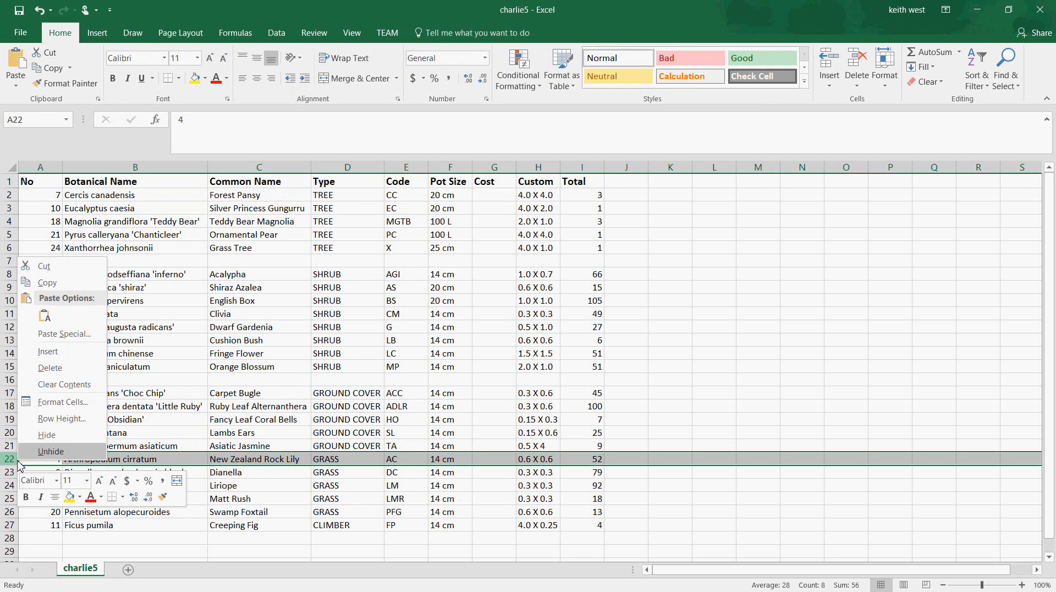
left_click(51, 353)
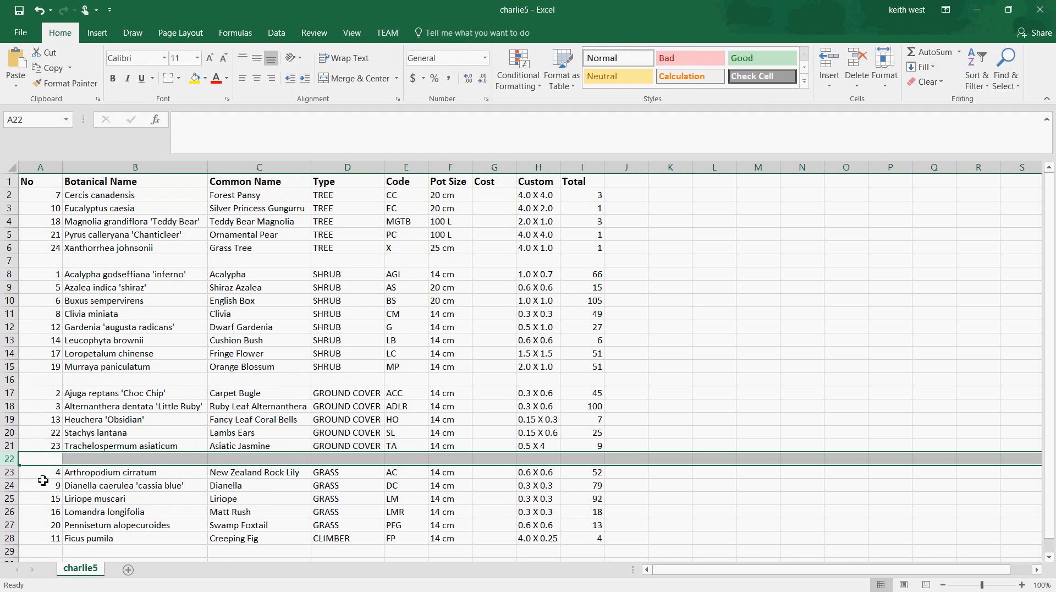
left_click(12, 539)
right_click(12, 540)
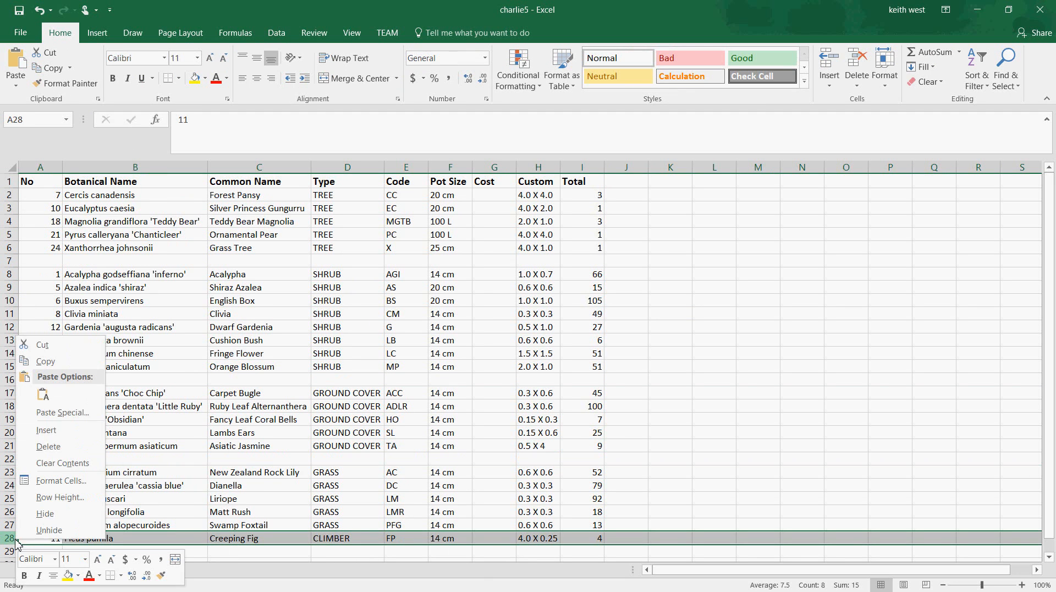
left_click(107, 431)
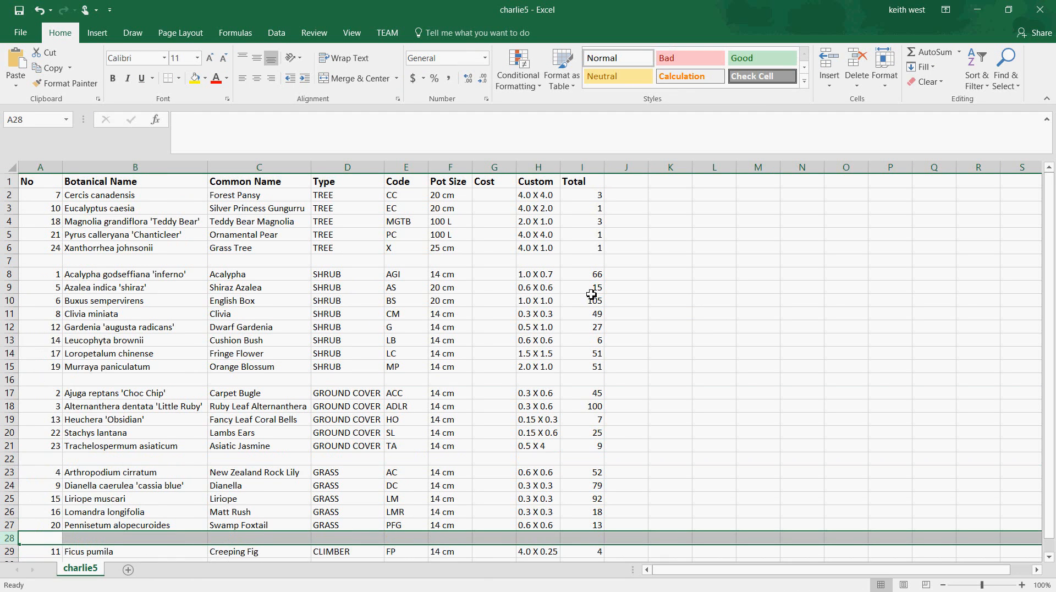
- Hide the No column
right_click(31, 170)
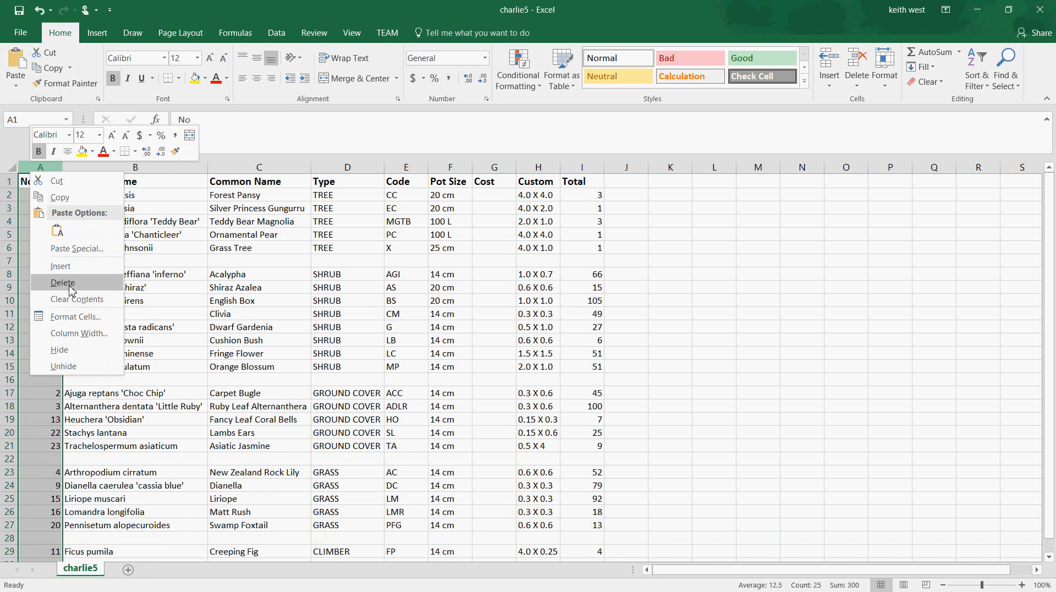
left_click(64, 350)
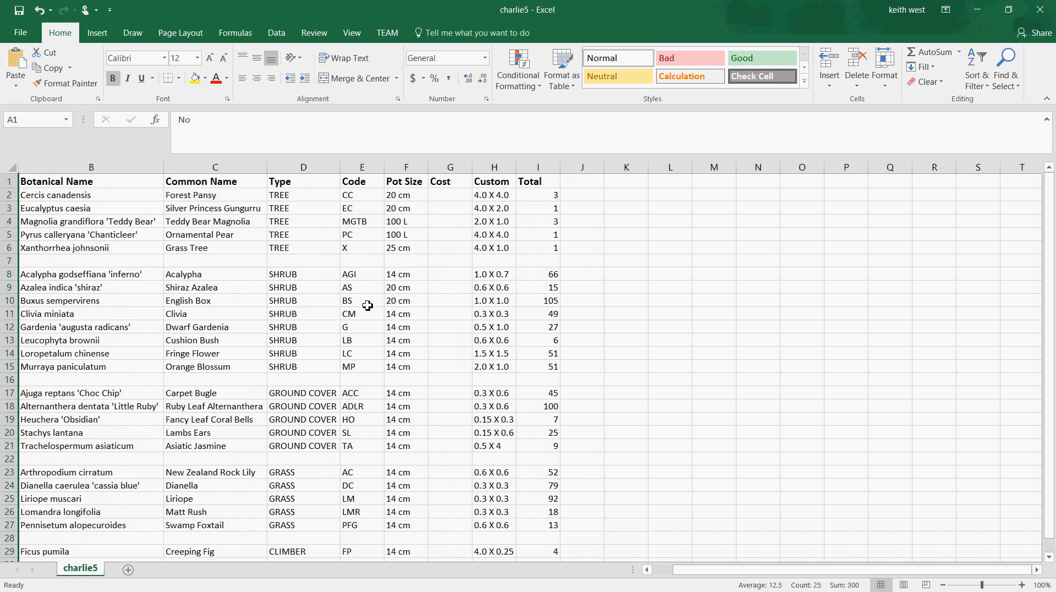
- Rename the Custom header to "Height x Width" and fit the column width to it
left_click(494, 181)
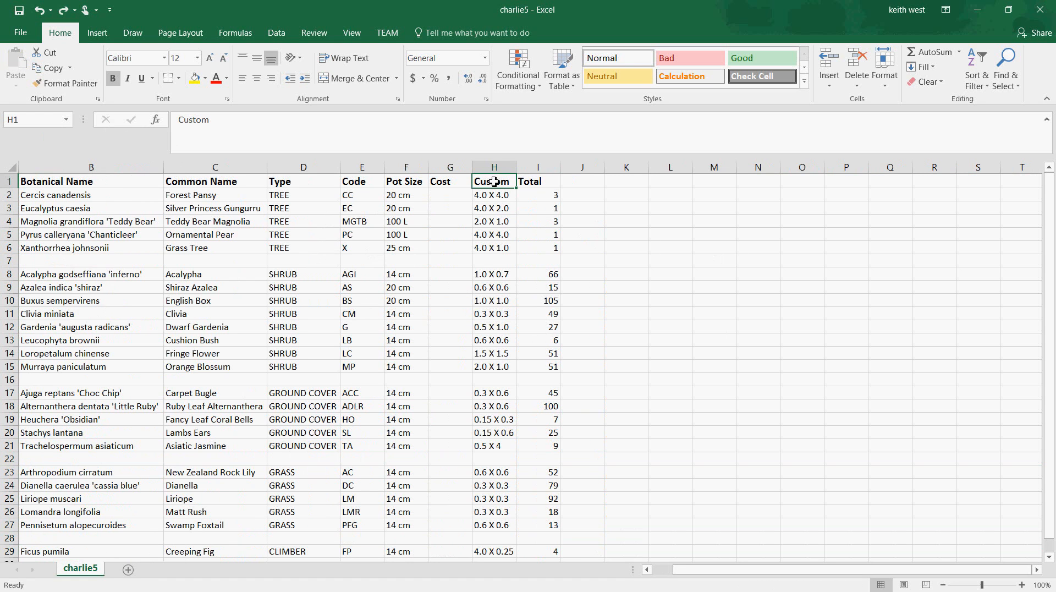
left_click(231, 125)
key("BackSpace")
key("BackSpace")
key("BackSpace")
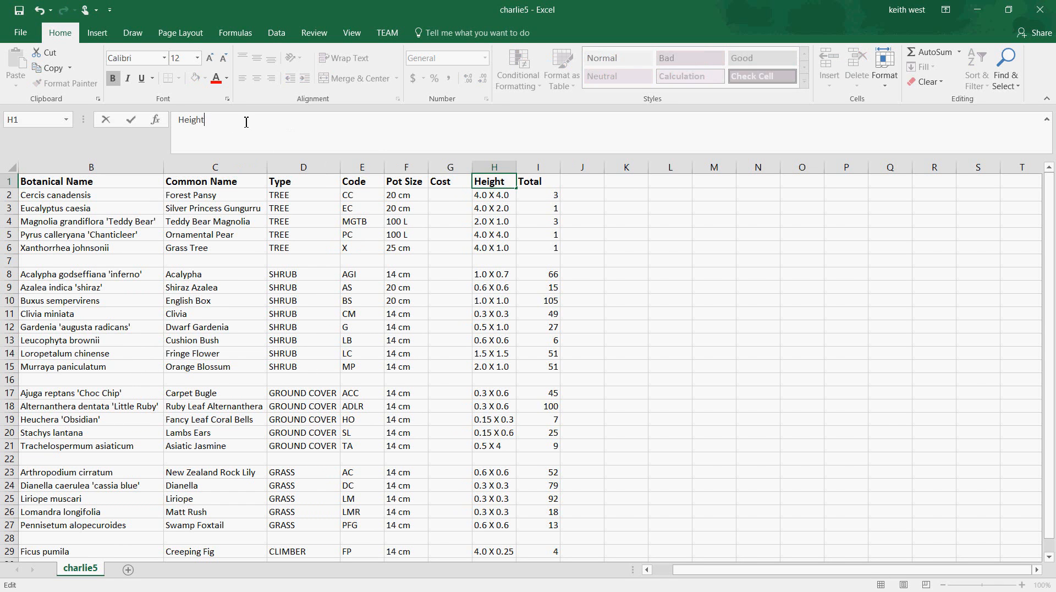
type("Height x Width")
key("Return")
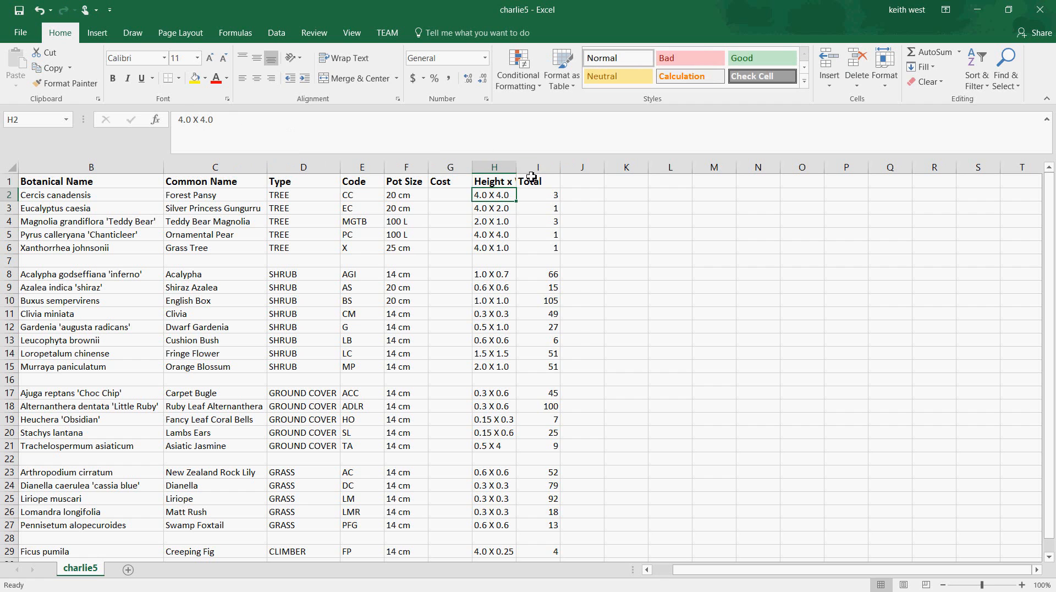
double_click(517, 170)
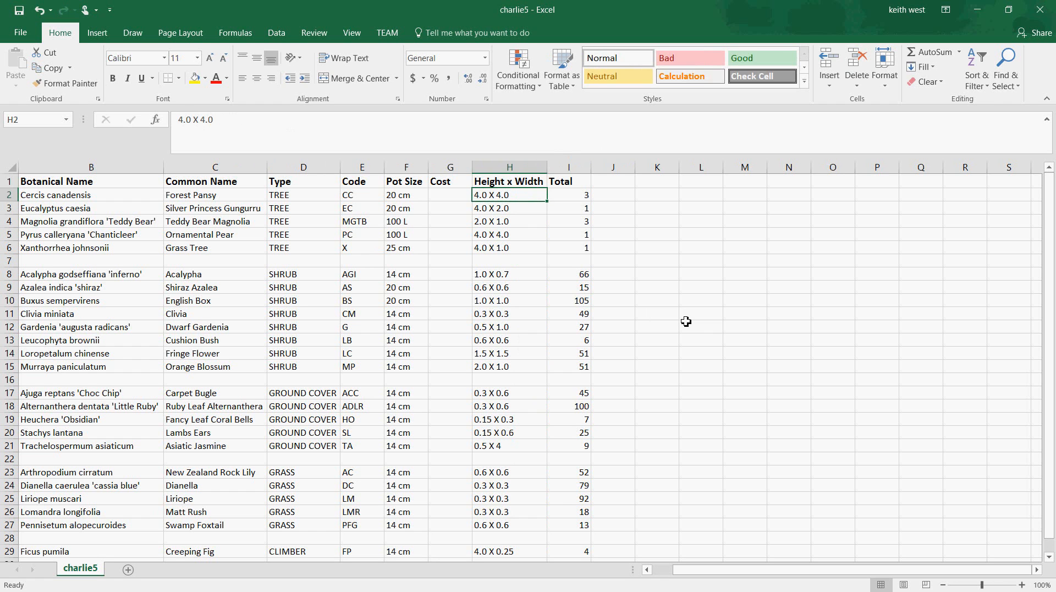
- Insert a row directly below the header row and enter the group heading TREE under Botanical Name
left_click(7, 196)
right_click(8, 196)
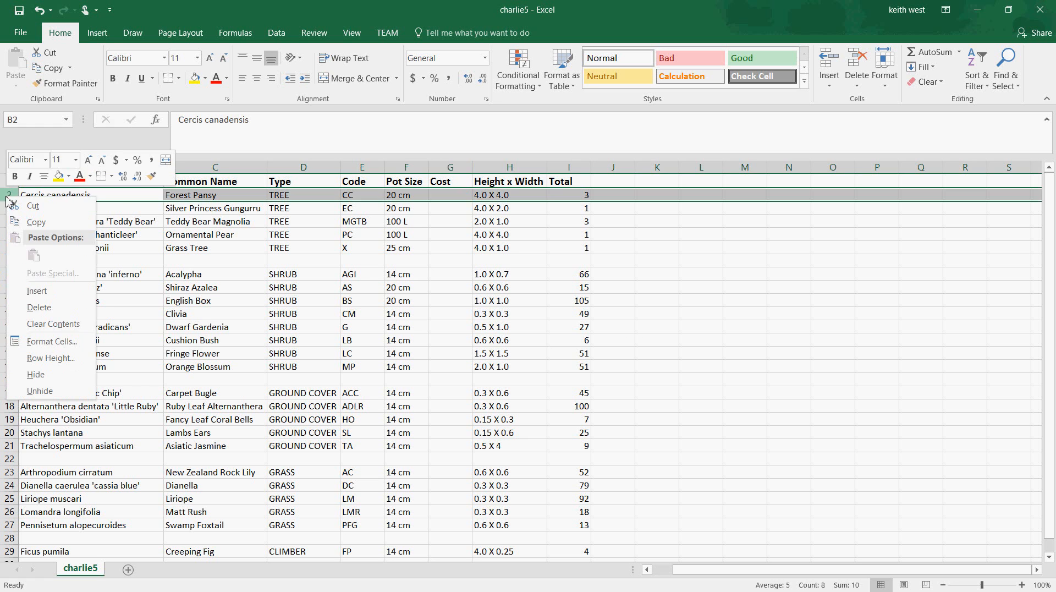
left_click(31, 288)
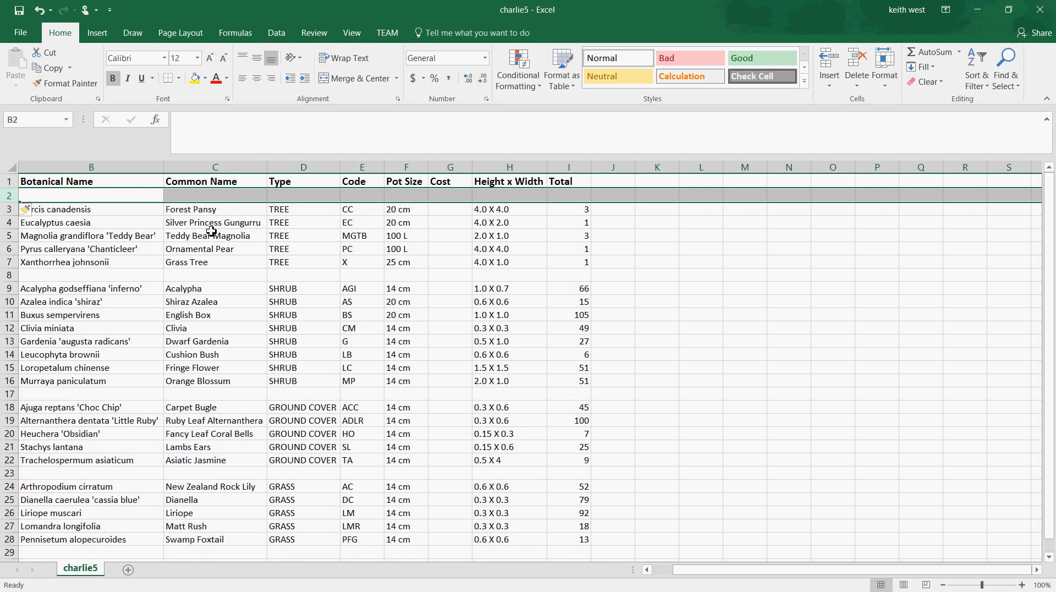
left_click(76, 197)
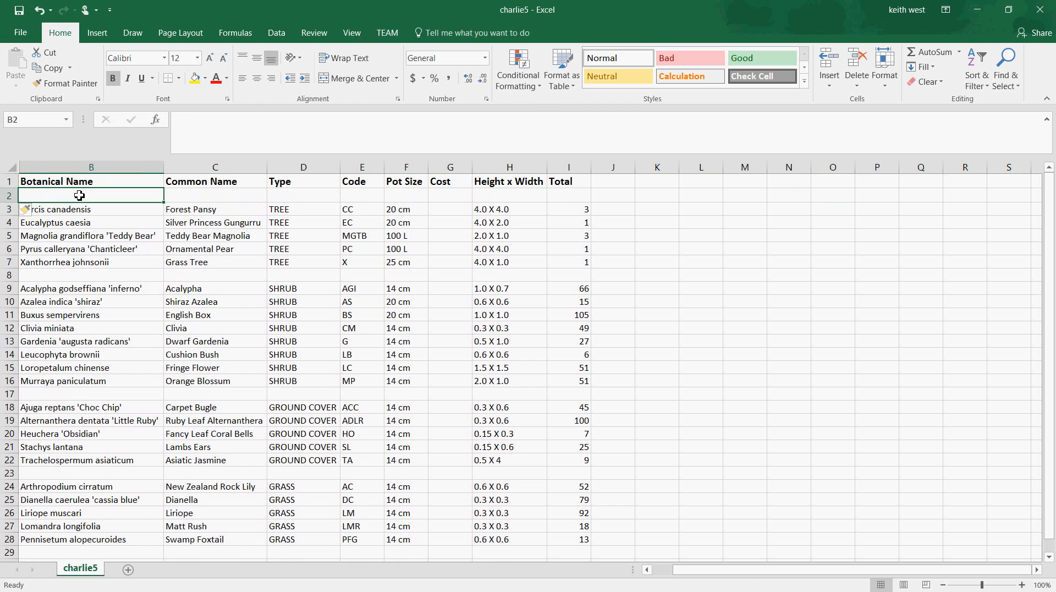
type("TREE")
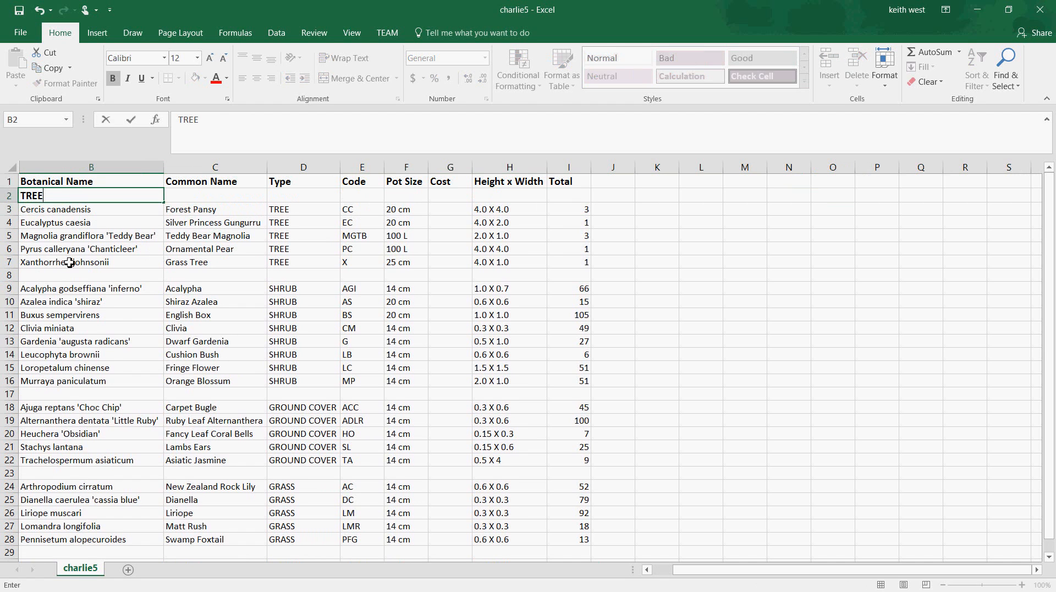
- Enter the group heading SHRUB in the blank row above the shrubs and make it bold
left_click(70, 276)
type("S")
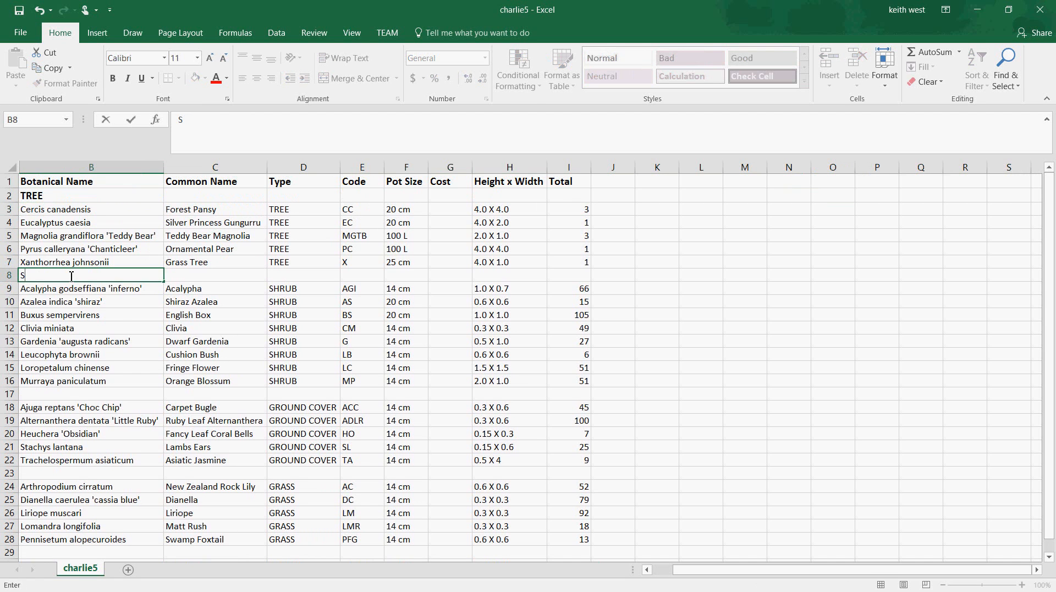
type("HRUB")
left_click(51, 397)
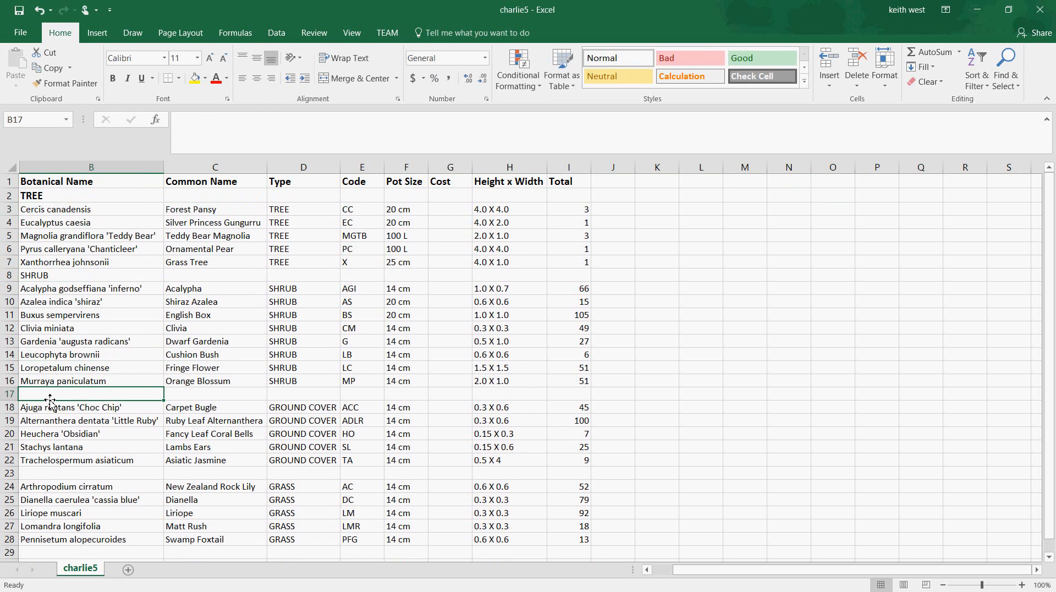
left_click(52, 280)
left_click(113, 78)
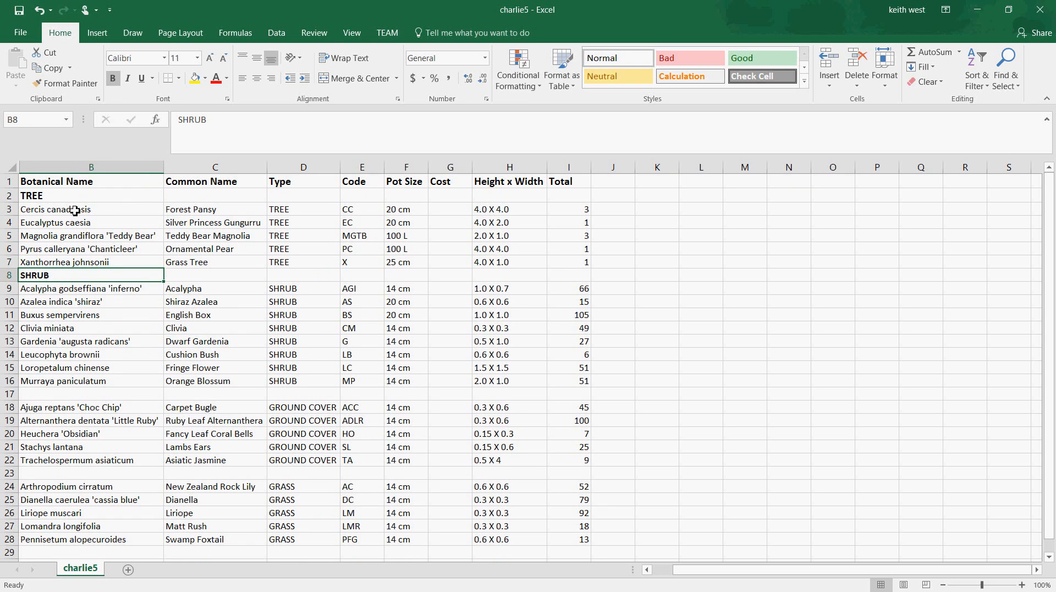
- Merge and center the TREE and SHRUB headings across the table from Botanical Name to Total
left_click_drag(43, 197, 578, 199)
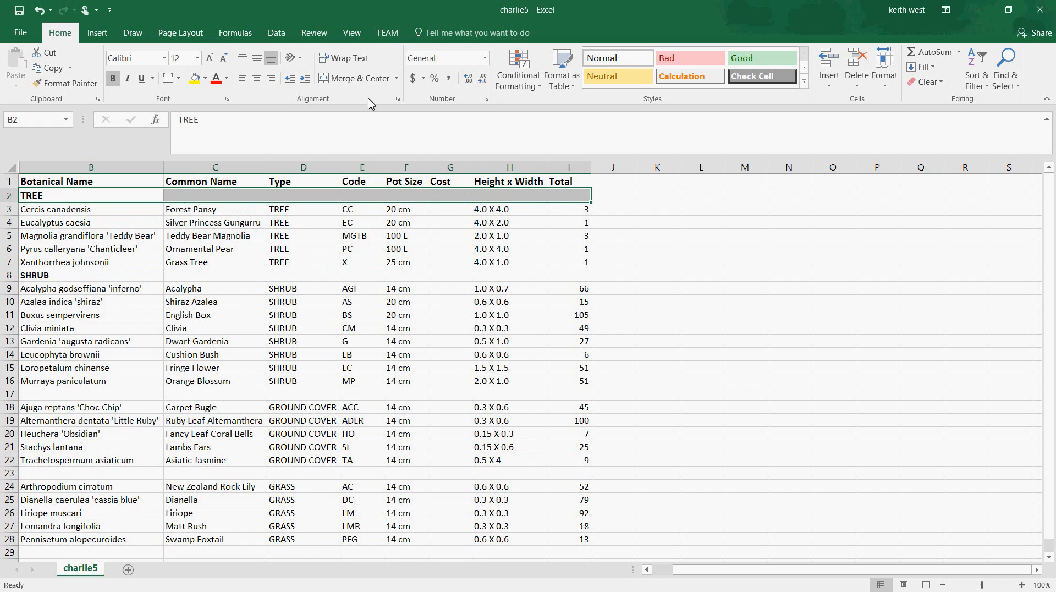
left_click(369, 80)
left_click_drag(47, 278, 545, 275)
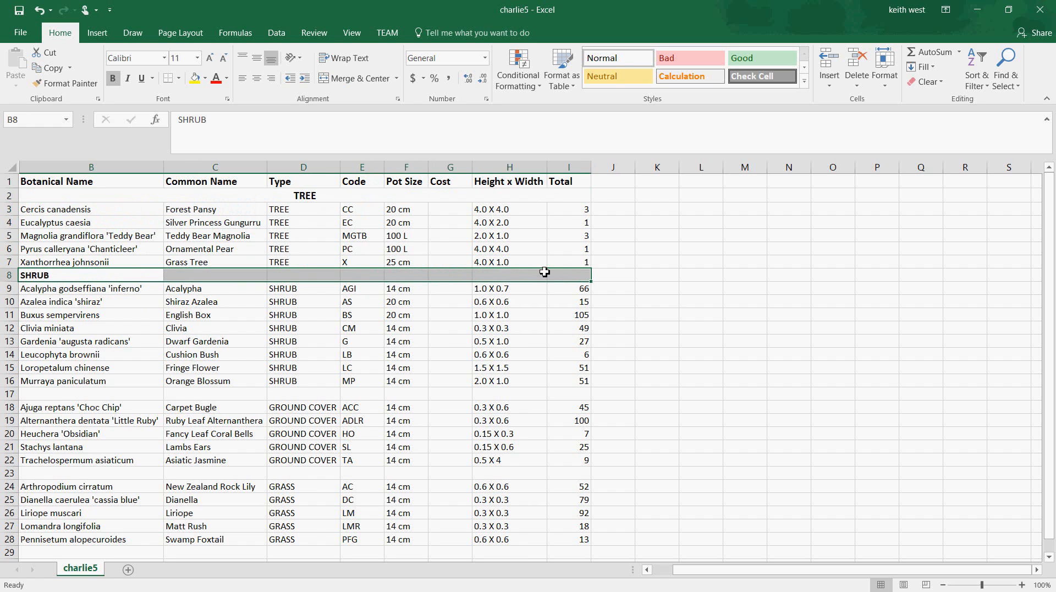
left_click(355, 79)
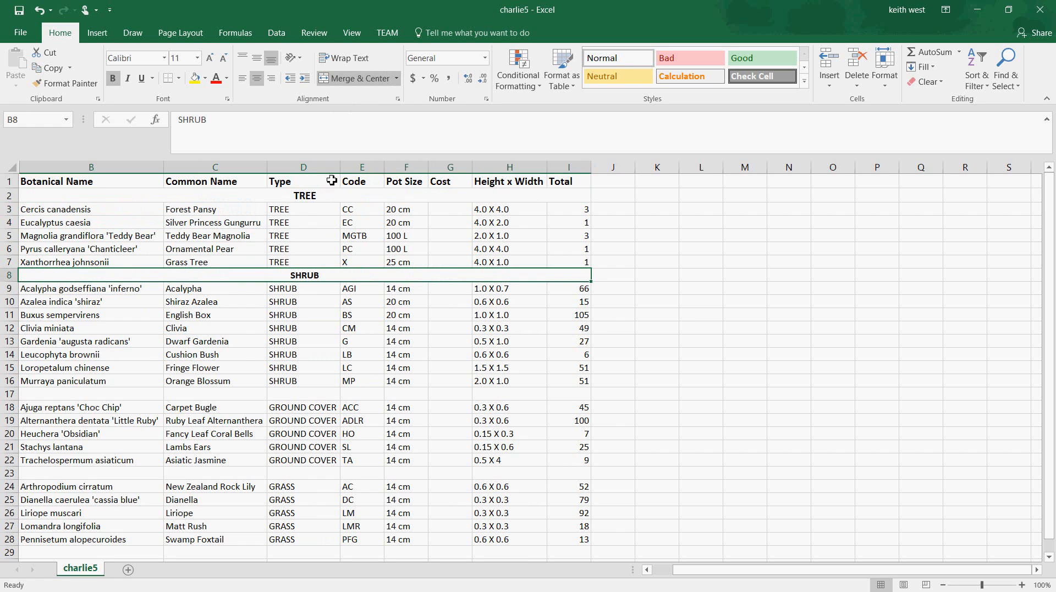
- Hide the Type column and slightly adjust the column border beside Common Name
left_click(311, 169)
right_click(310, 170)
left_click(348, 349)
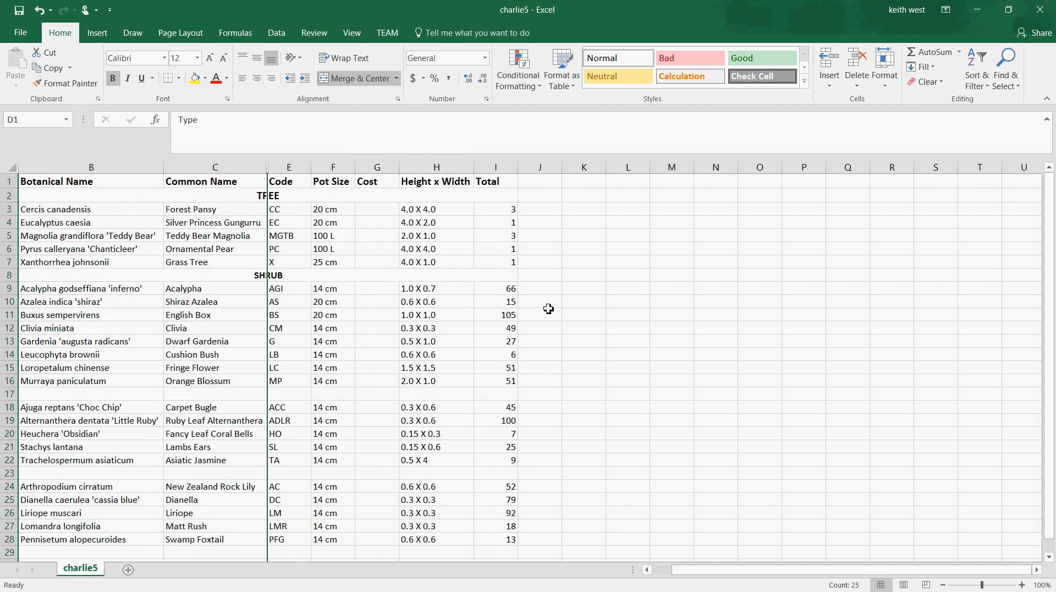
left_click_drag(269, 168, 270, 168)
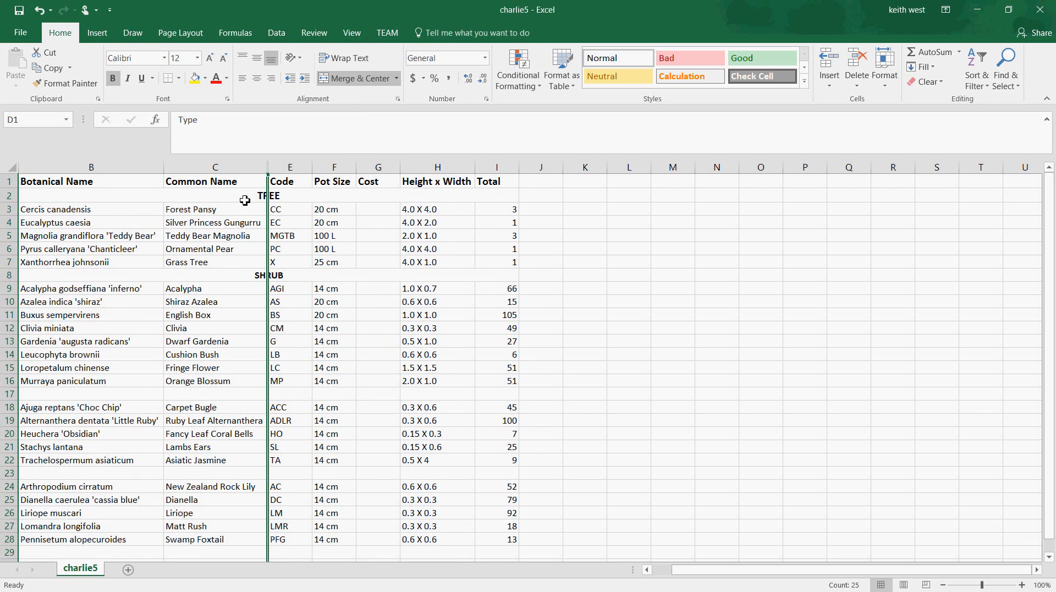
left_click(267, 169)
left_click(233, 199)
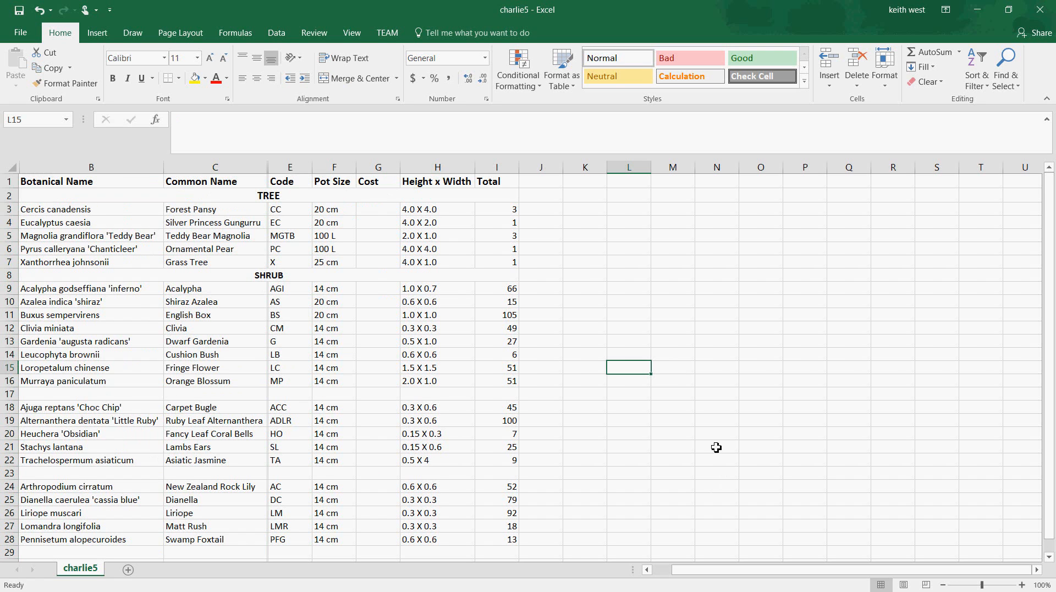
- Hide the empty Cost column
left_click(488, 169)
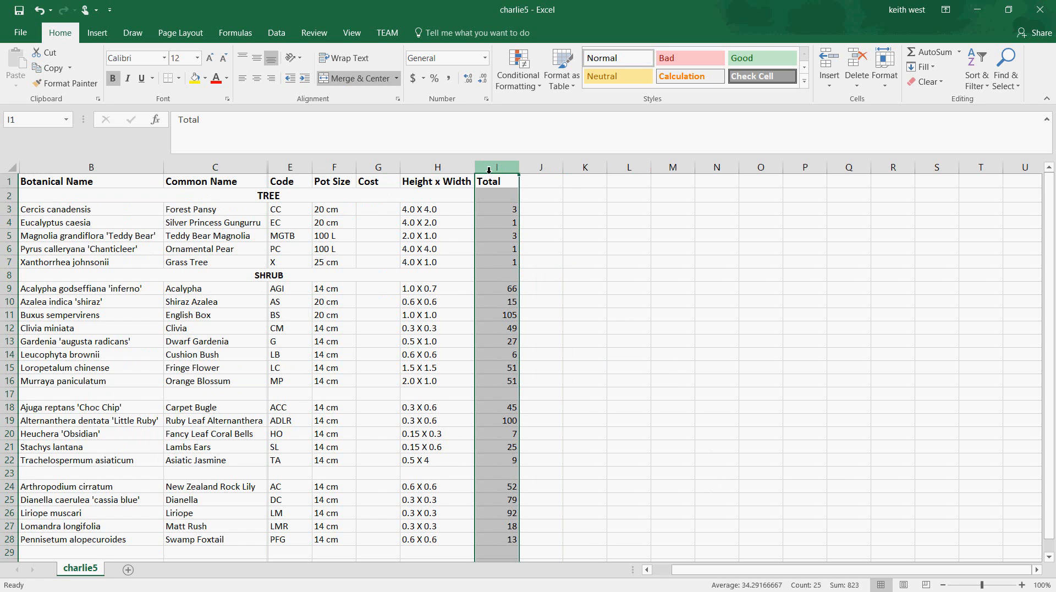
left_click(612, 298)
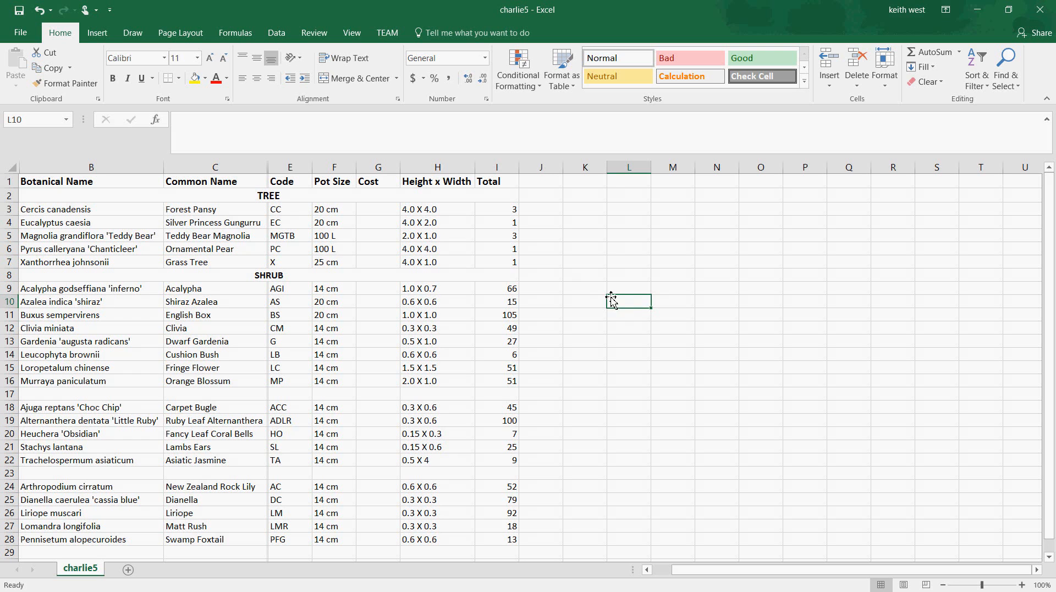
left_click(369, 166)
right_click(369, 168)
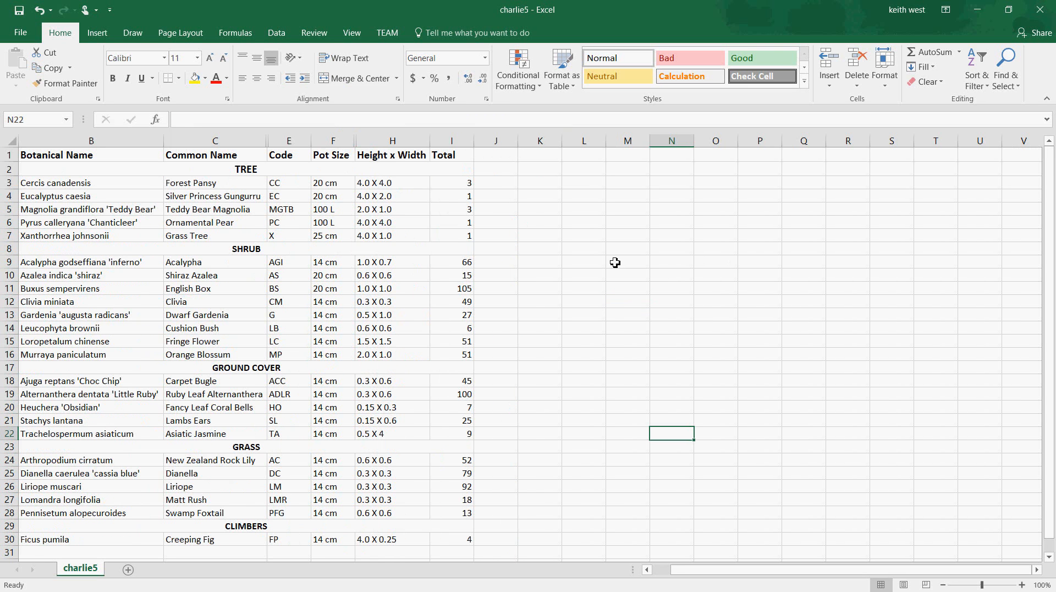
- Apply outline and inside borders to the whole plant table, from the Botanical Name header to the last climber row
left_click_drag(73, 158, 318, 536)
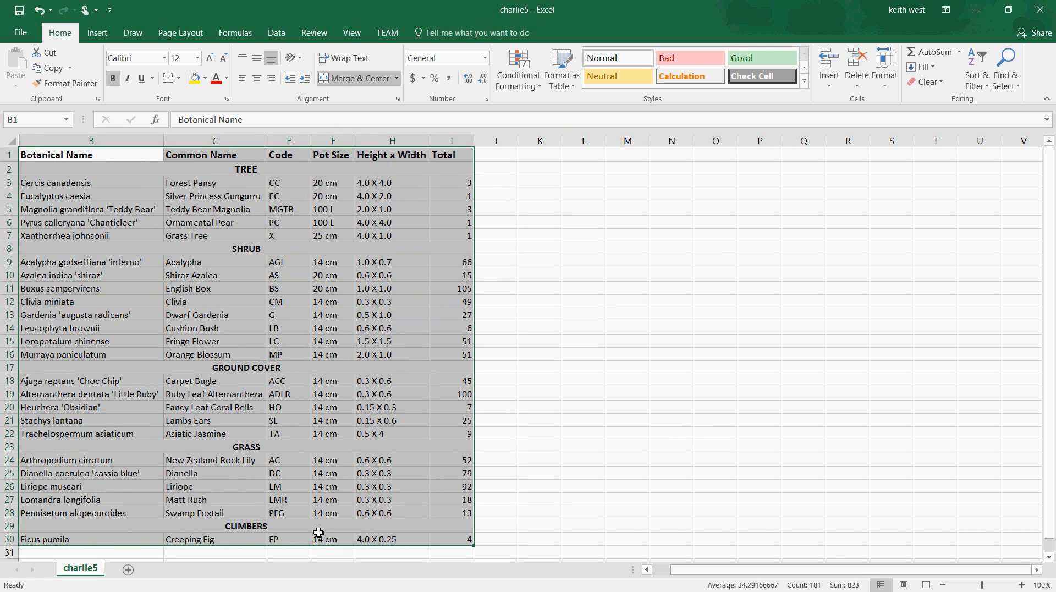
right_click(236, 322)
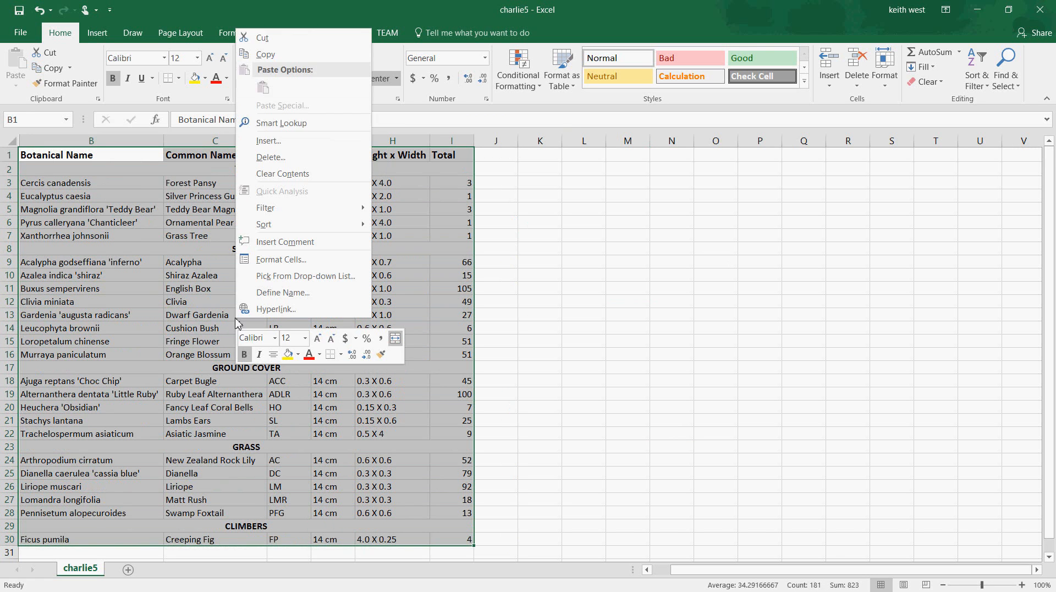
left_click(270, 261)
left_click(295, 167)
left_click(333, 172)
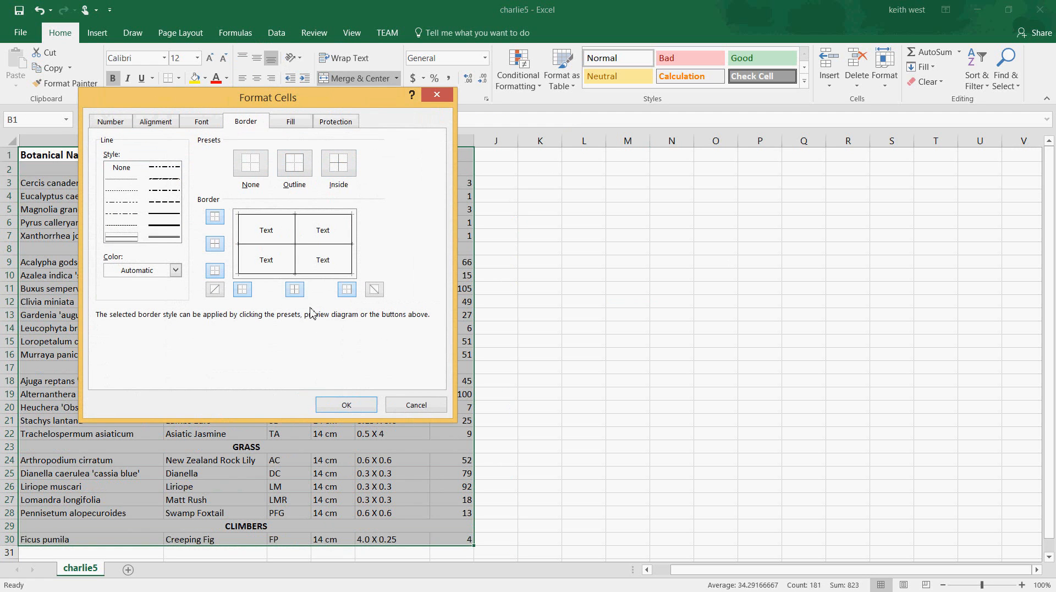
left_click(347, 405)
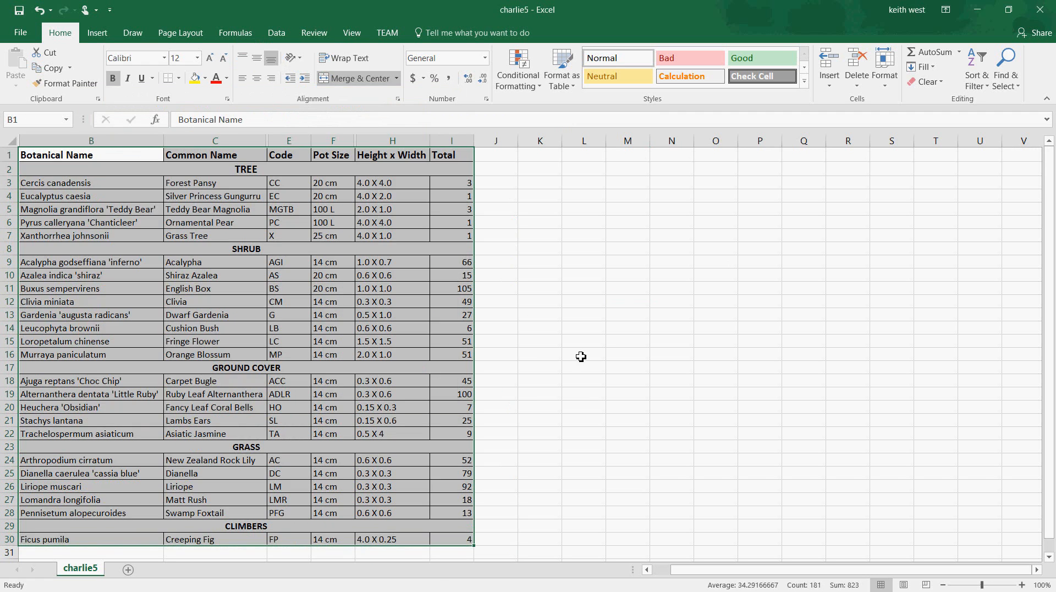
left_click(580, 356)
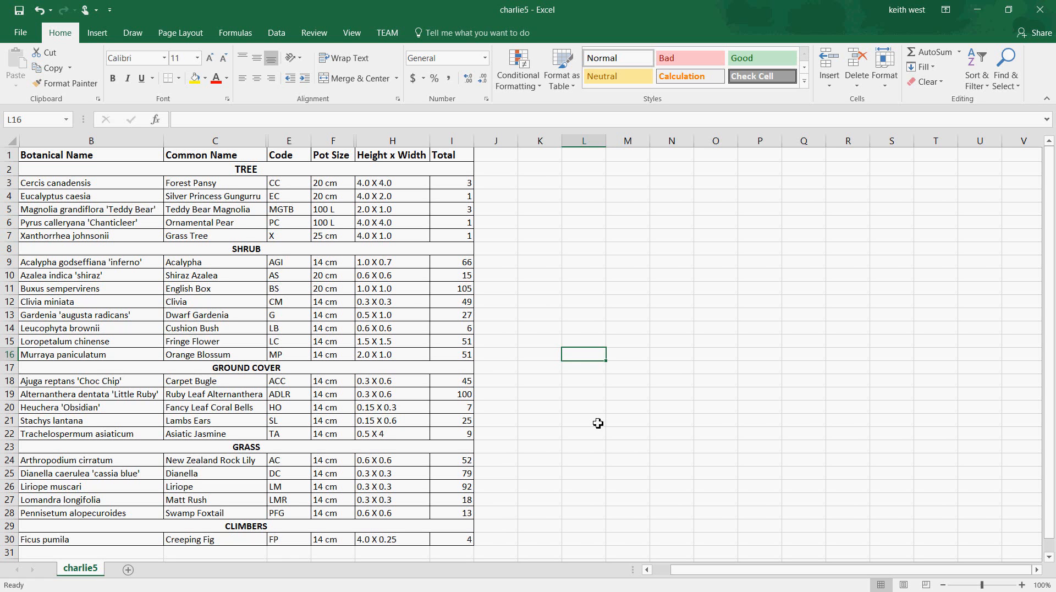
- Switch to gCADPlus, open the Landscape Plan 1:100 A2 layout and check the Capture image in the Image Manager
key("alt+Tab")
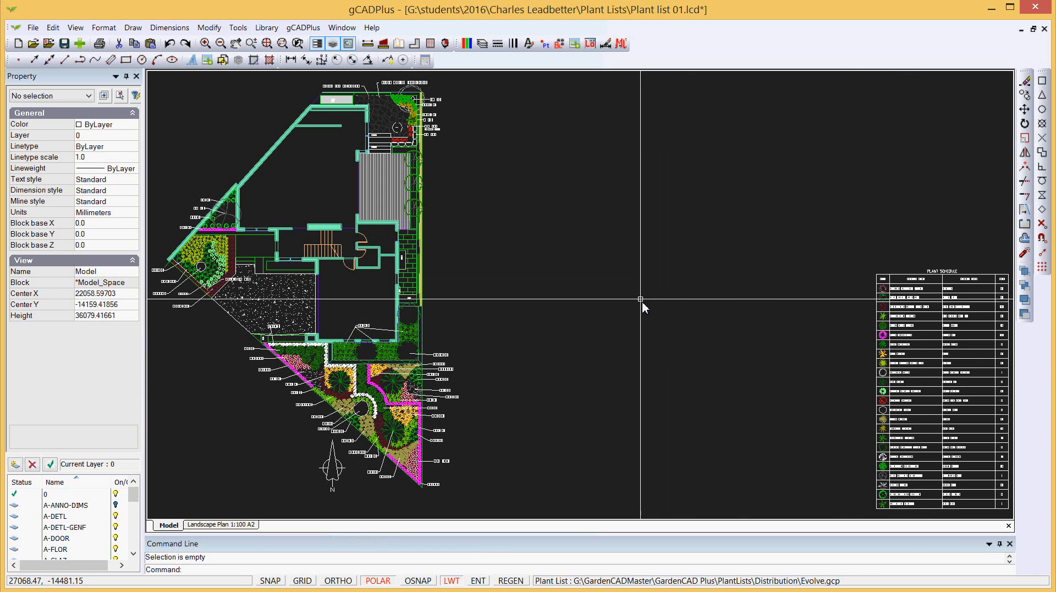
left_click(231, 525)
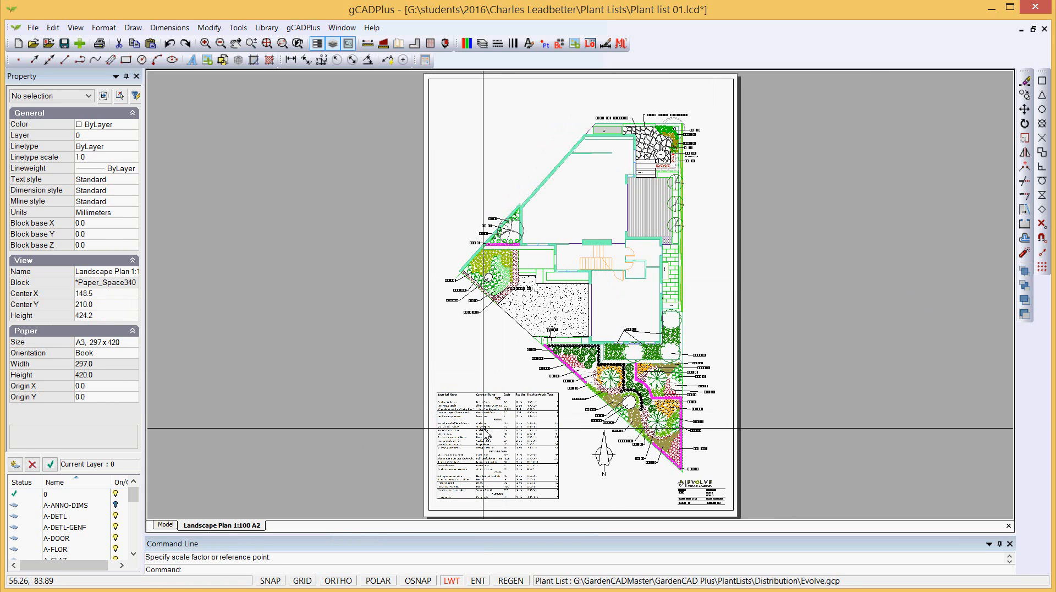
left_click(133, 27)
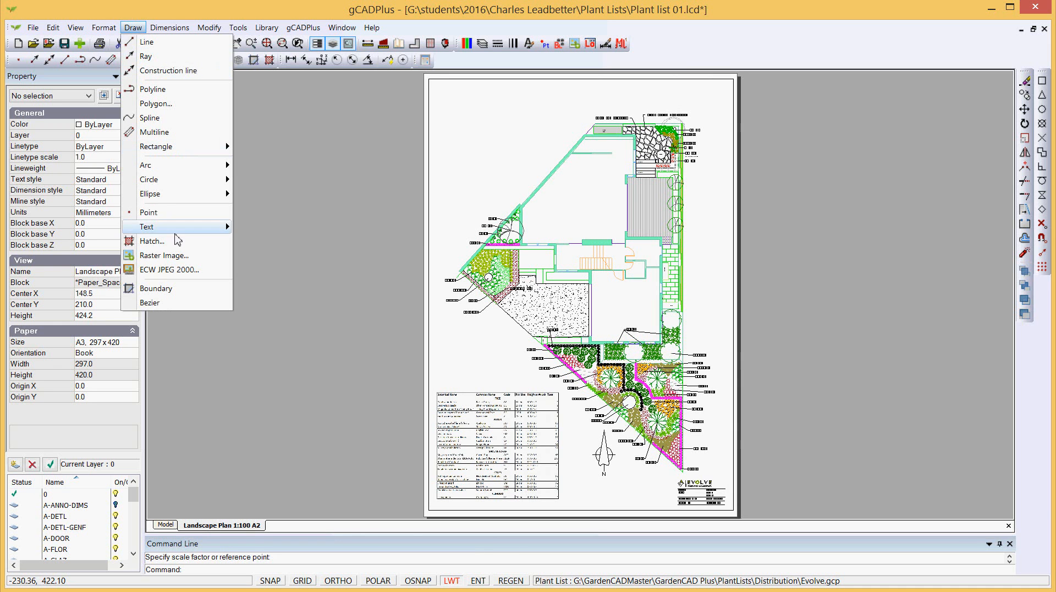
left_click(174, 257)
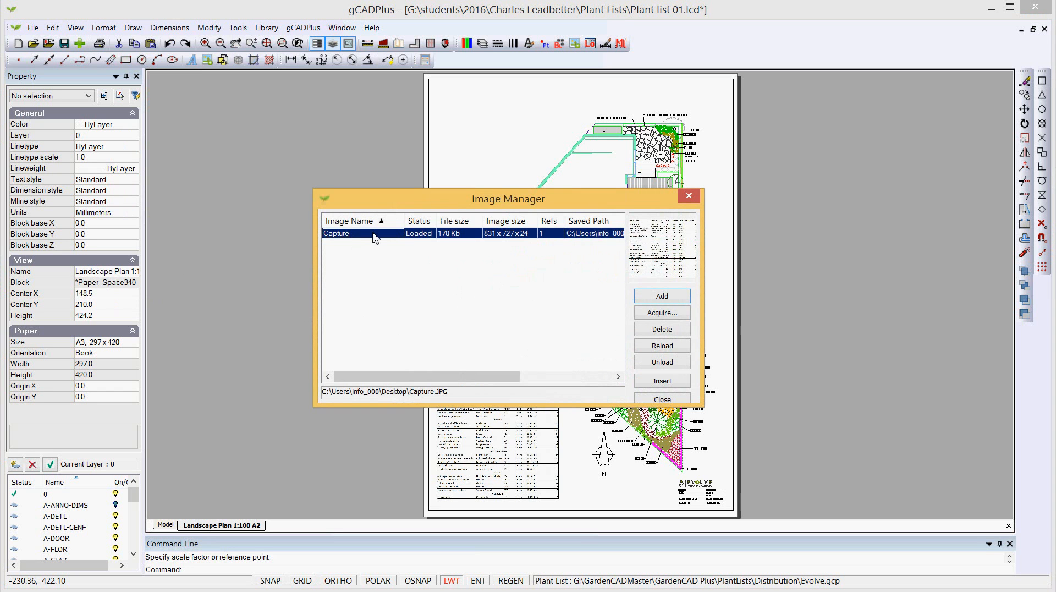
left_click(662, 400)
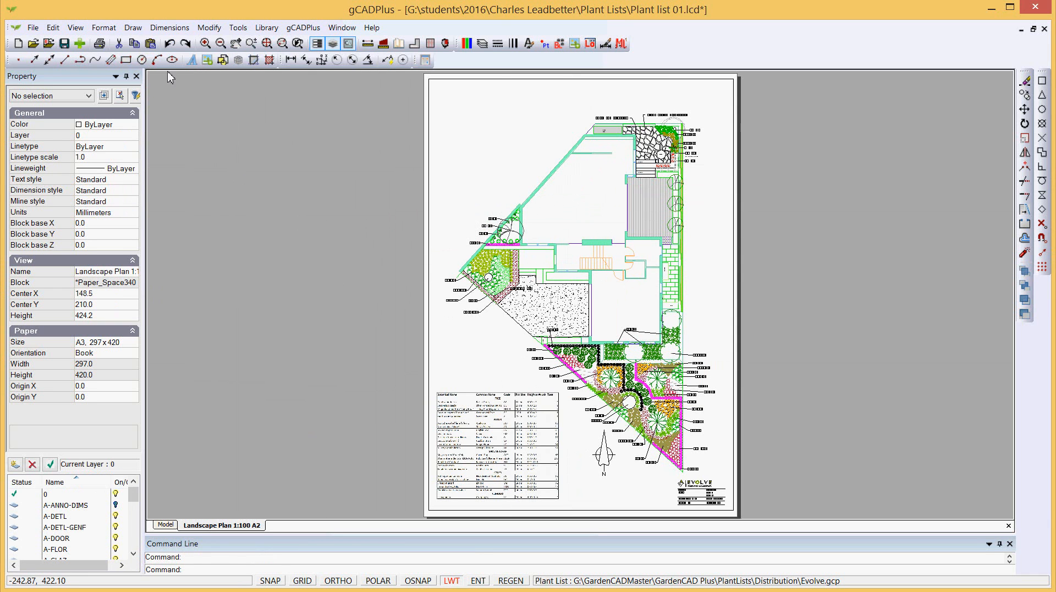
- Insert the Capture raster image, placed and scaled on-screen, in the sheet's blank upper-left area and inspect its legibility
left_click(133, 28)
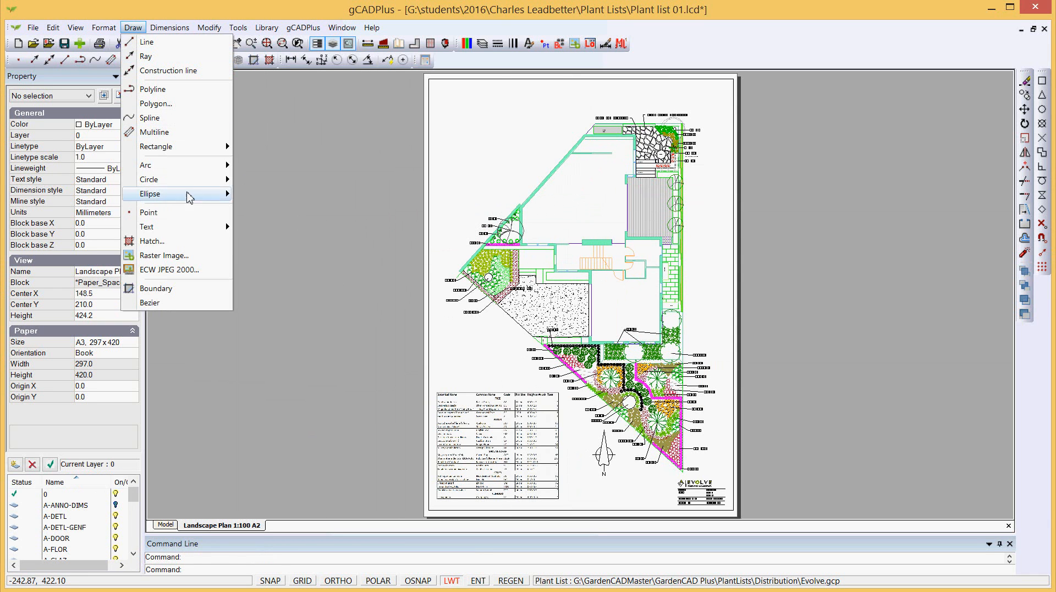
left_click(190, 255)
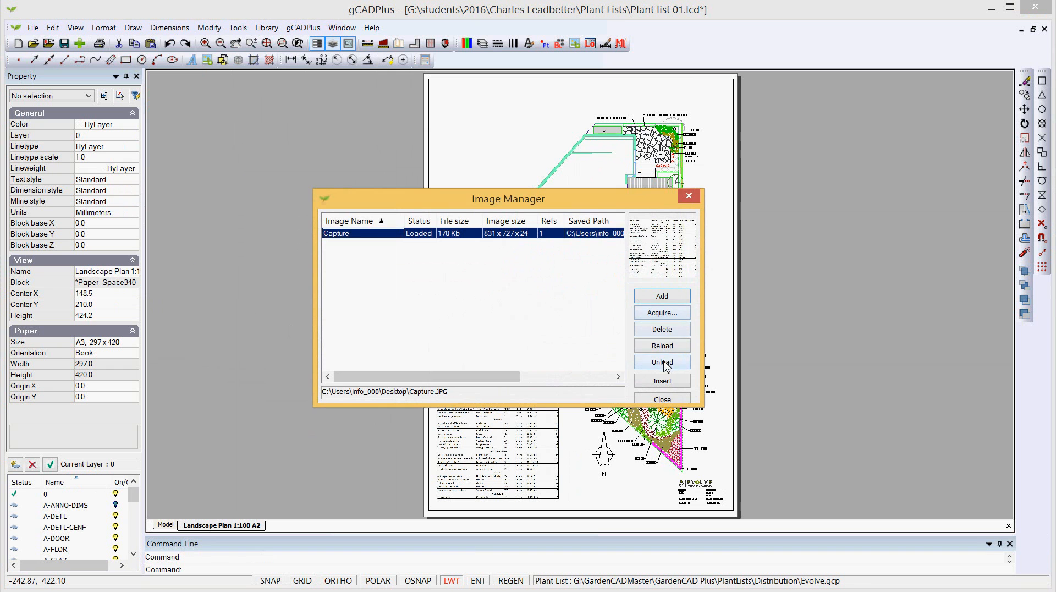
left_click(664, 381)
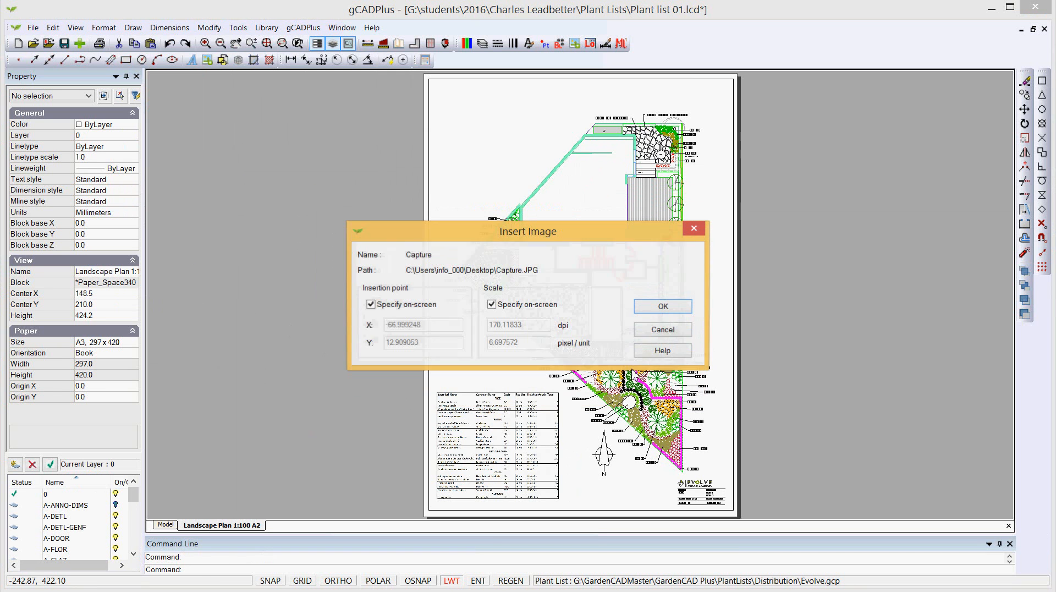
left_click(662, 306)
left_click(449, 155)
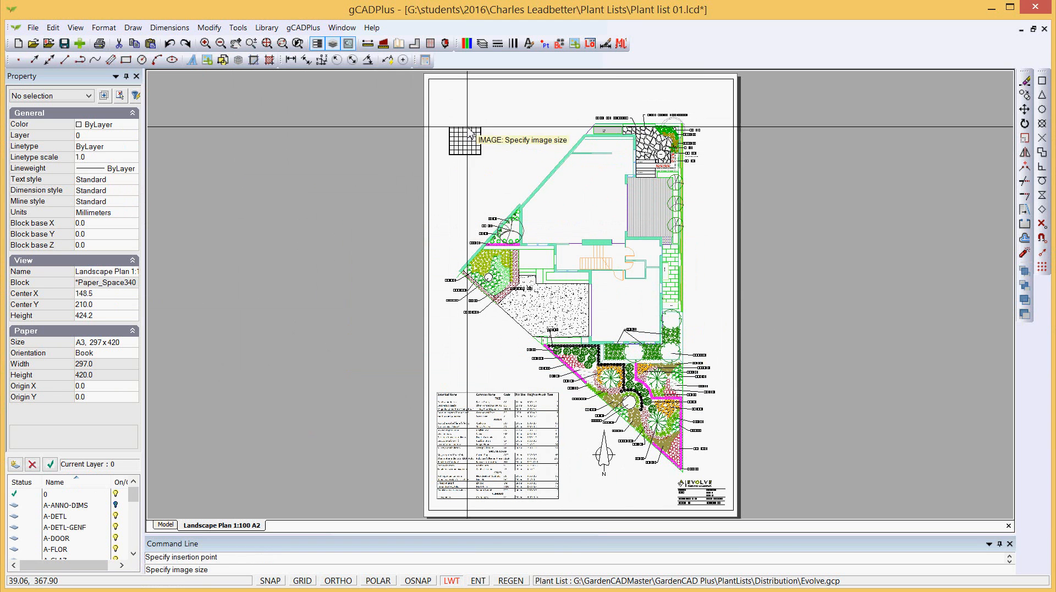
left_click(488, 101)
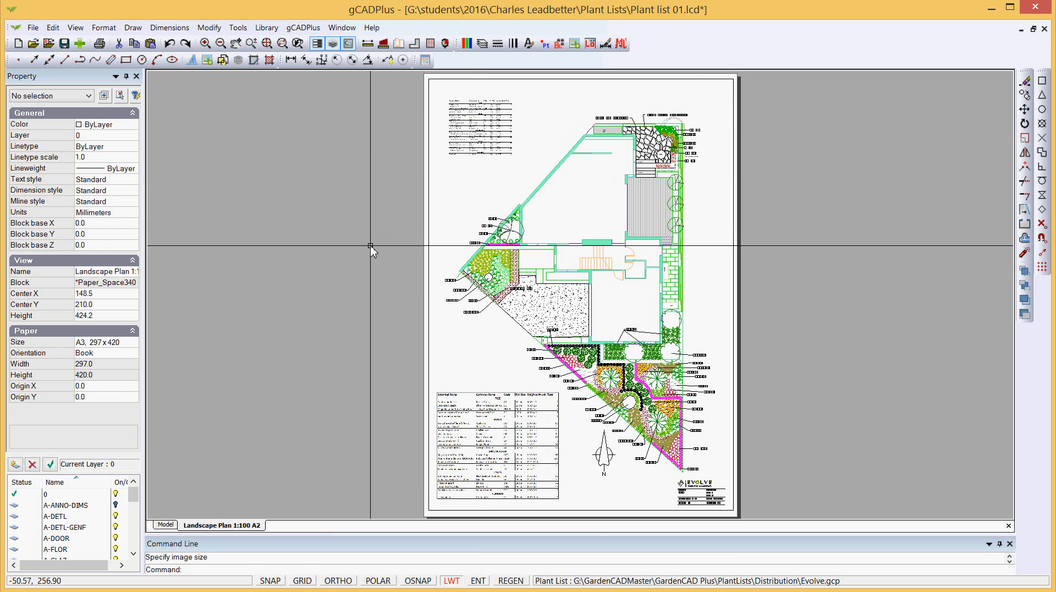
scroll(475, 138, "up", 8)
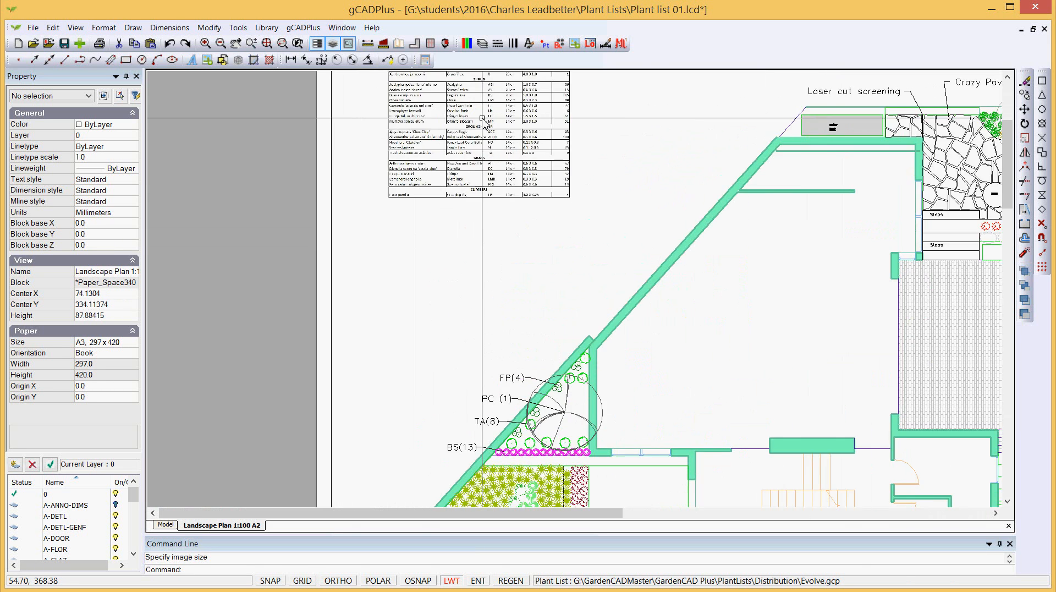
scroll(493, 143, "up", 1)
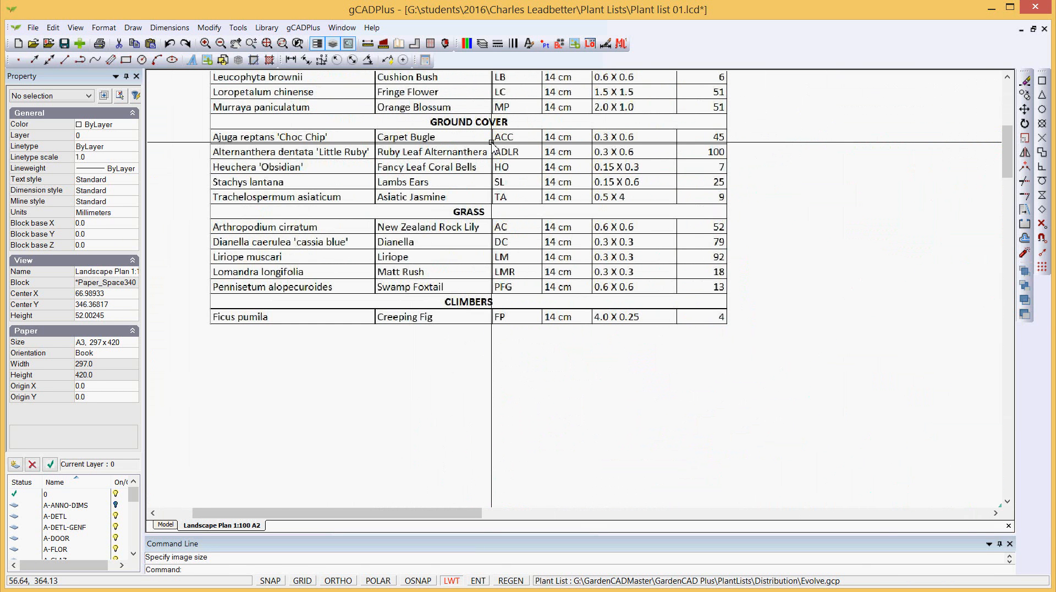
scroll(493, 143, "down", 6)
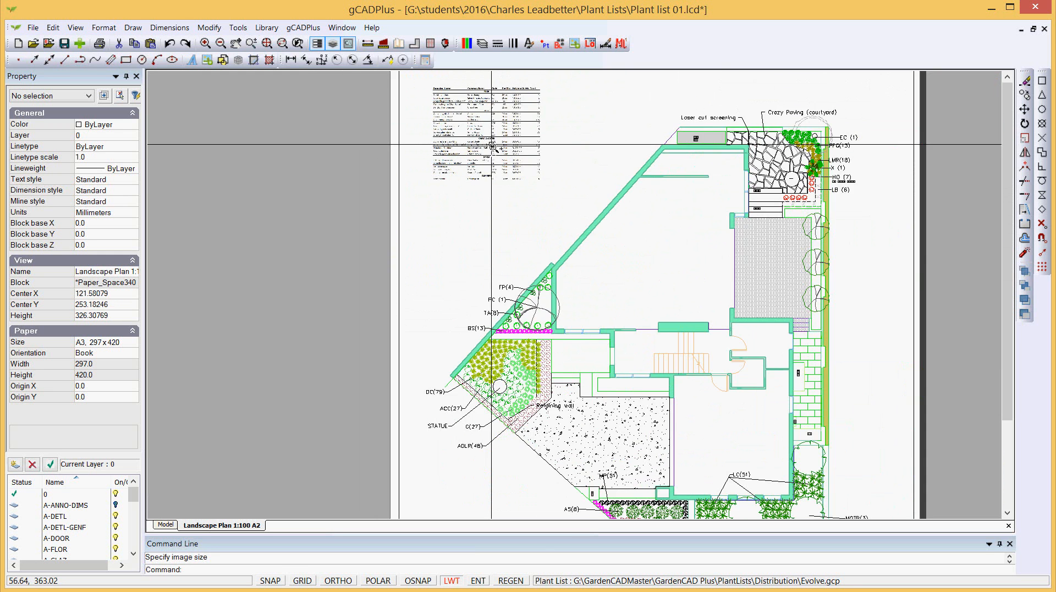
scroll(493, 145, "down", 2)
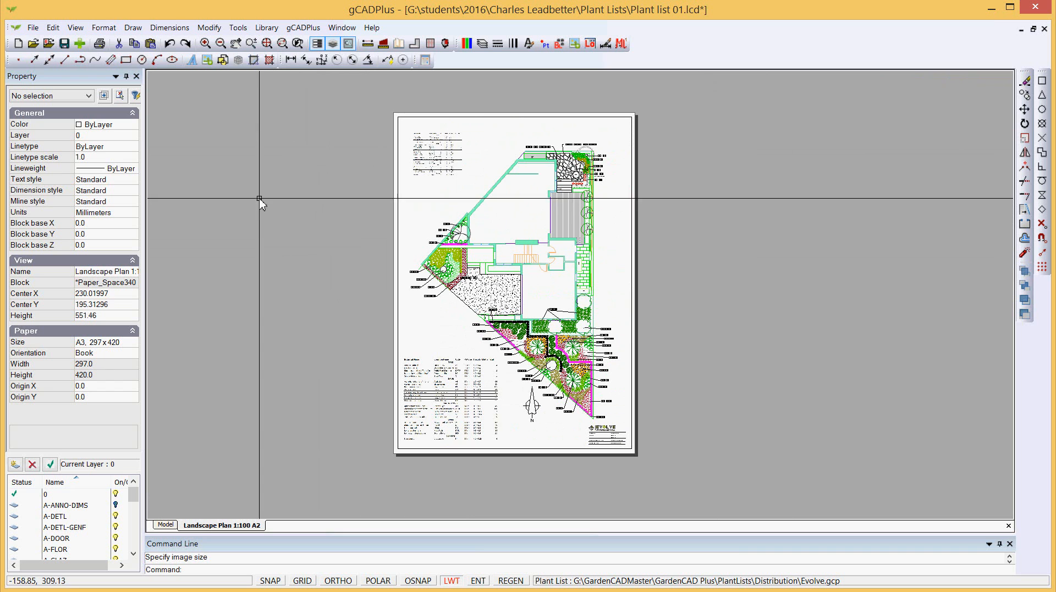
- Save the layout as a high-level PDF using a window around the whole sheet, overwriting charlie5 on the Desktop
left_click(32, 28)
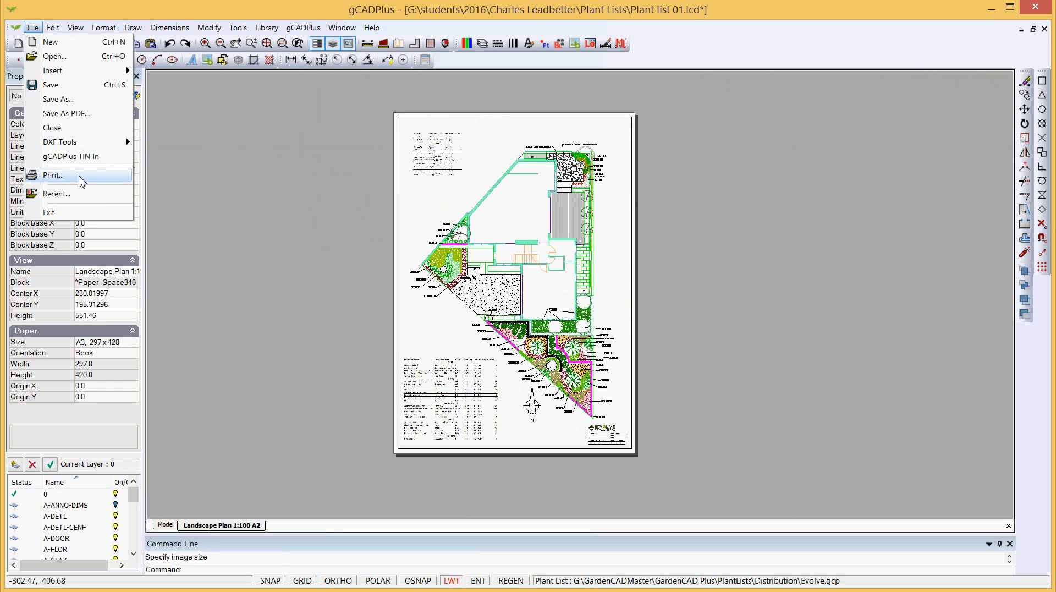
left_click(66, 113)
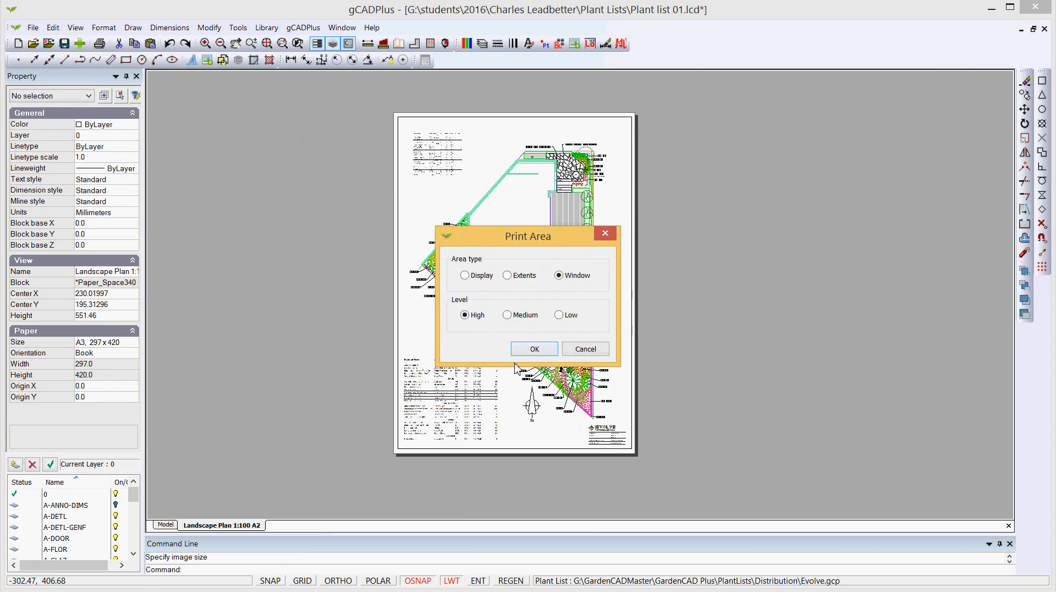
left_click(537, 347)
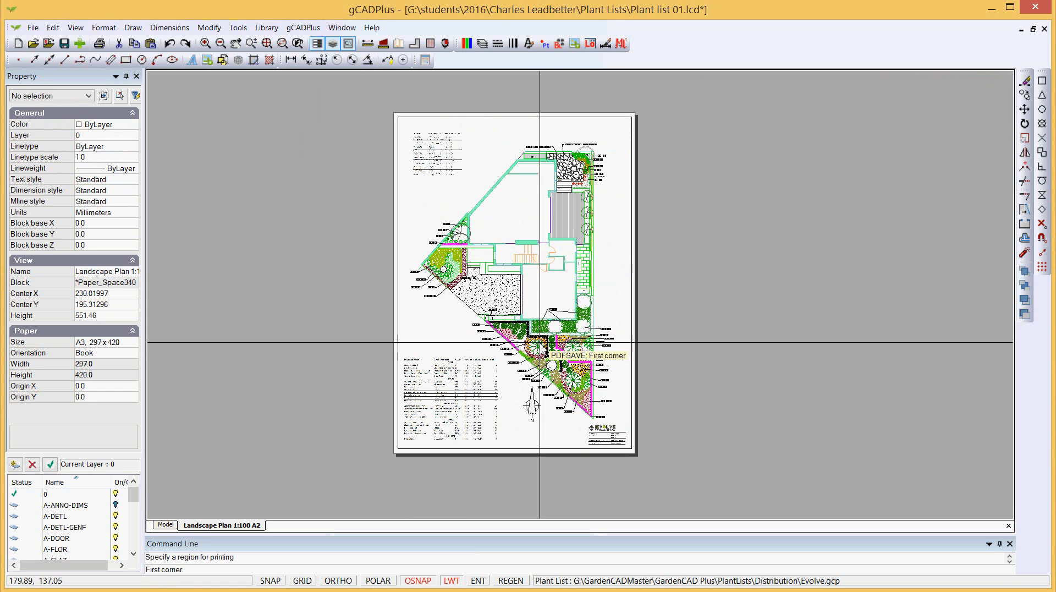
left_click(395, 113)
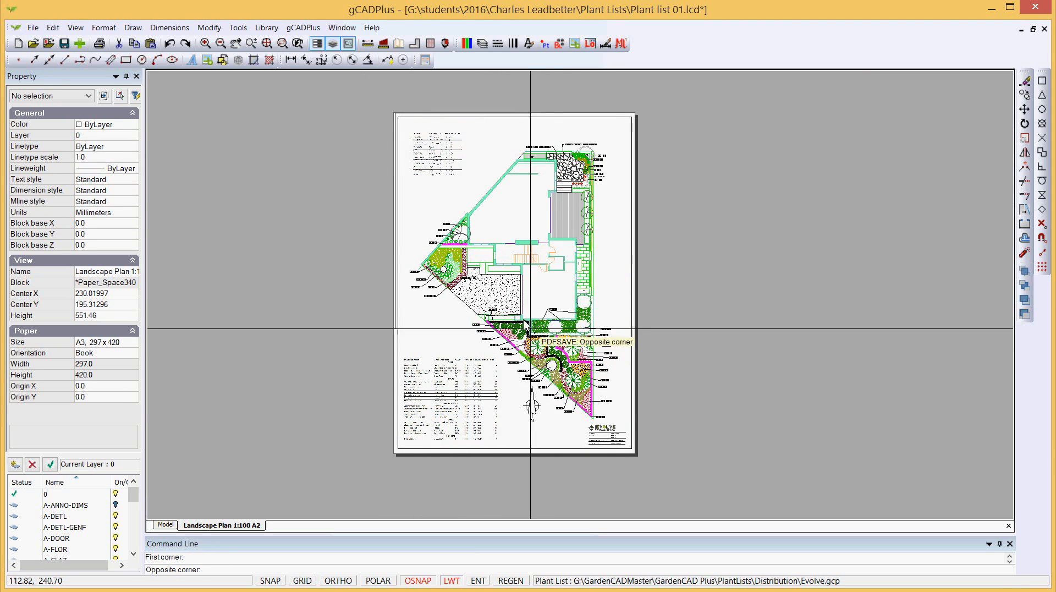
left_click(634, 452)
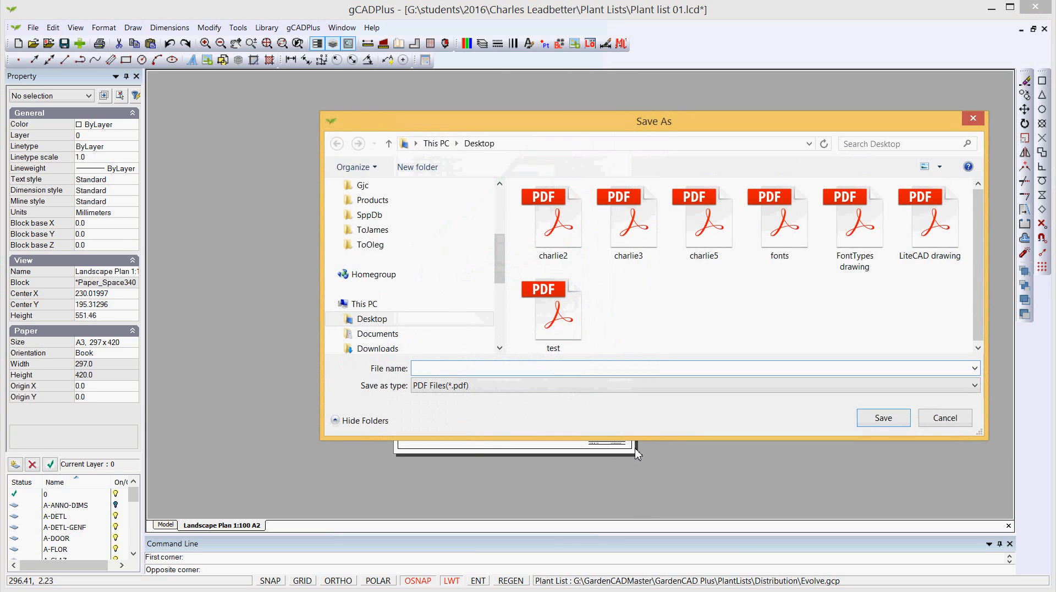
left_click(723, 239)
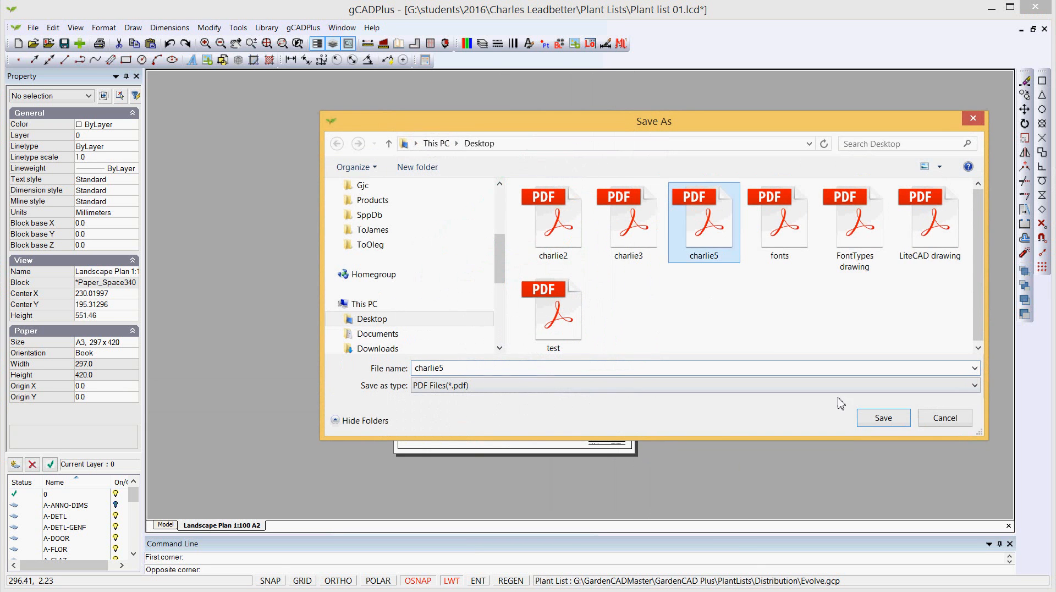
left_click(866, 423)
left_click(558, 338)
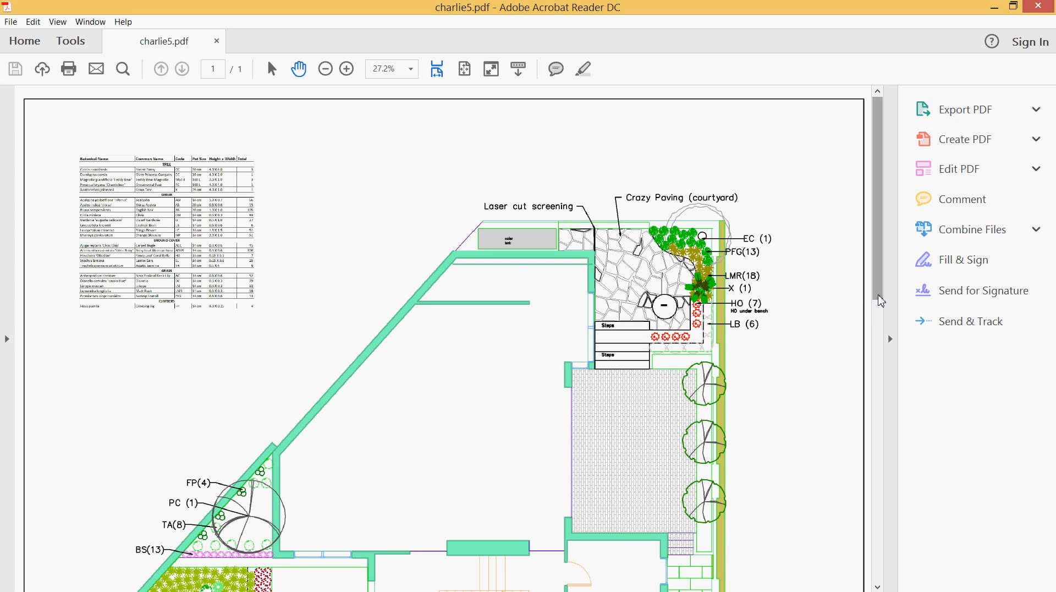
- Inspect the plant schedule in the exported charlie5.pdf at 66.7% magnification and close the PDF
left_click(346, 69)
left_click(346, 69)
left_click(347, 69)
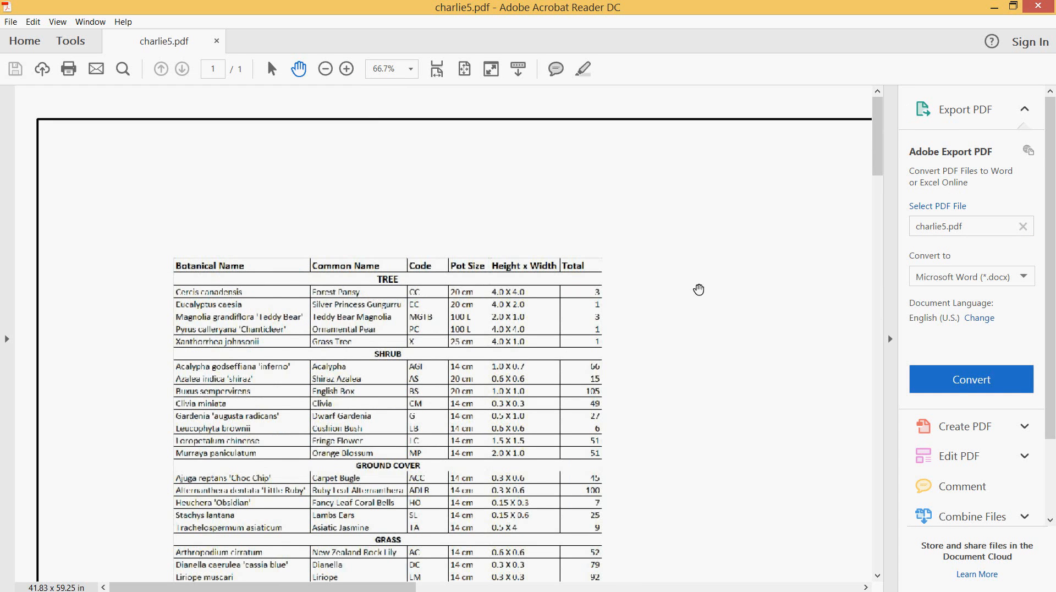
scroll(675, 301, "down", 1)
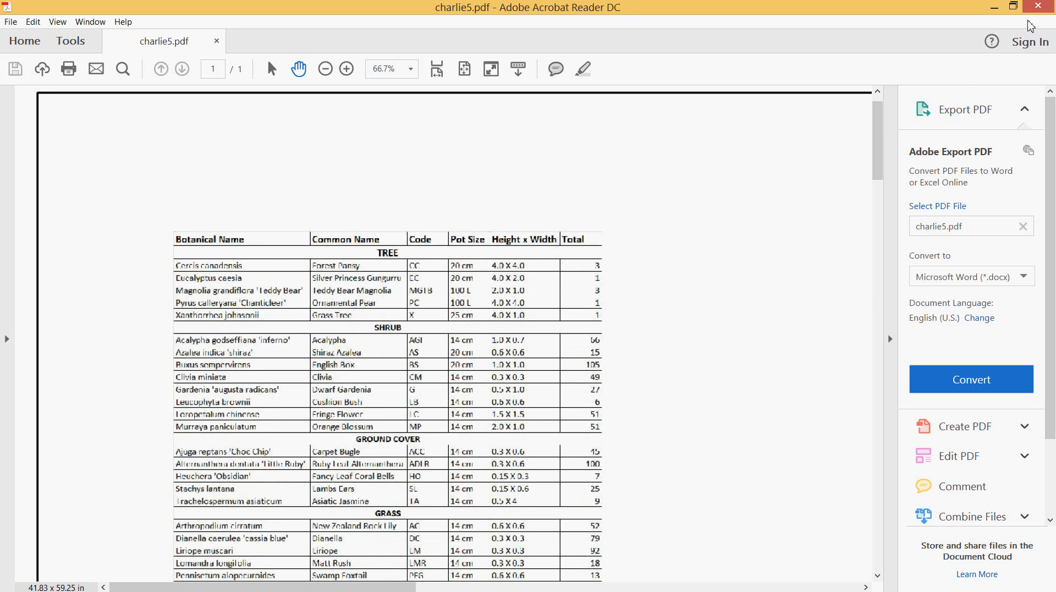
left_click(1044, 10)
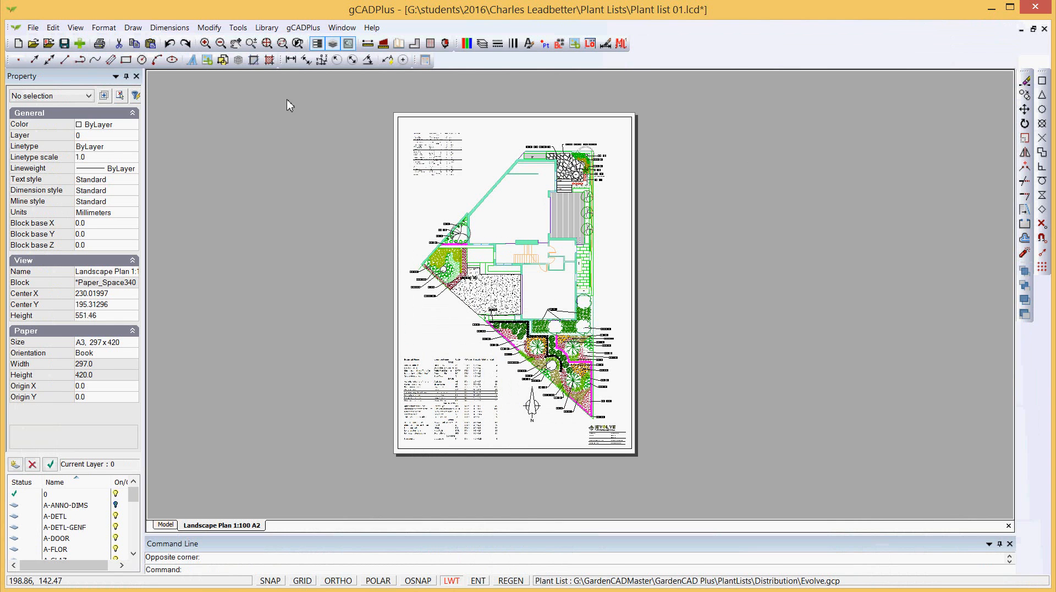
- Print the layout's Paper area with CutePDF Writer, centred and fit to paper, display the Model view, and overwrite charlie5.pdf on the Desktop
left_click(33, 27)
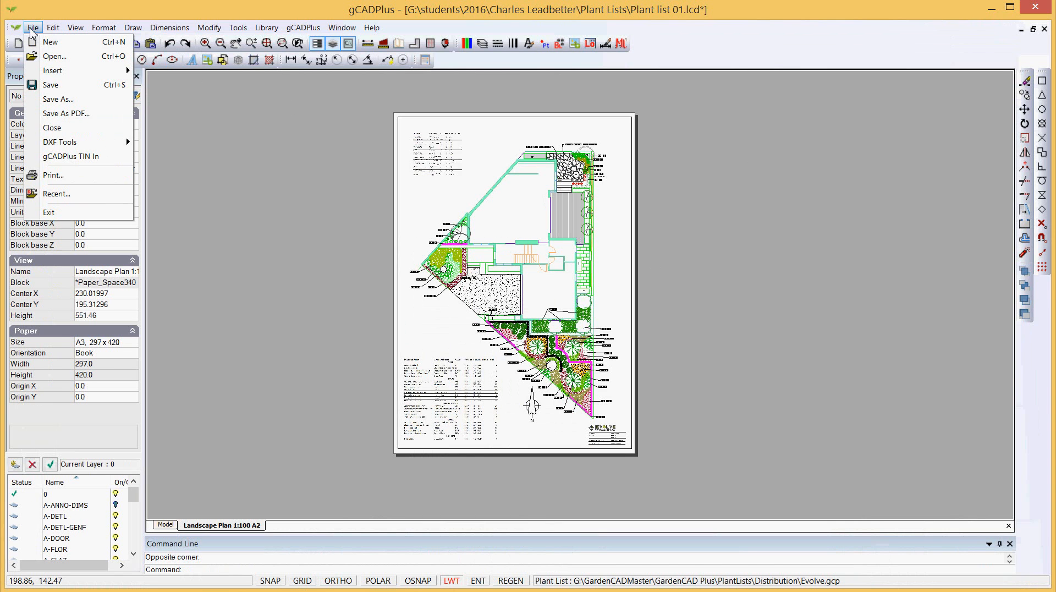
left_click(54, 176)
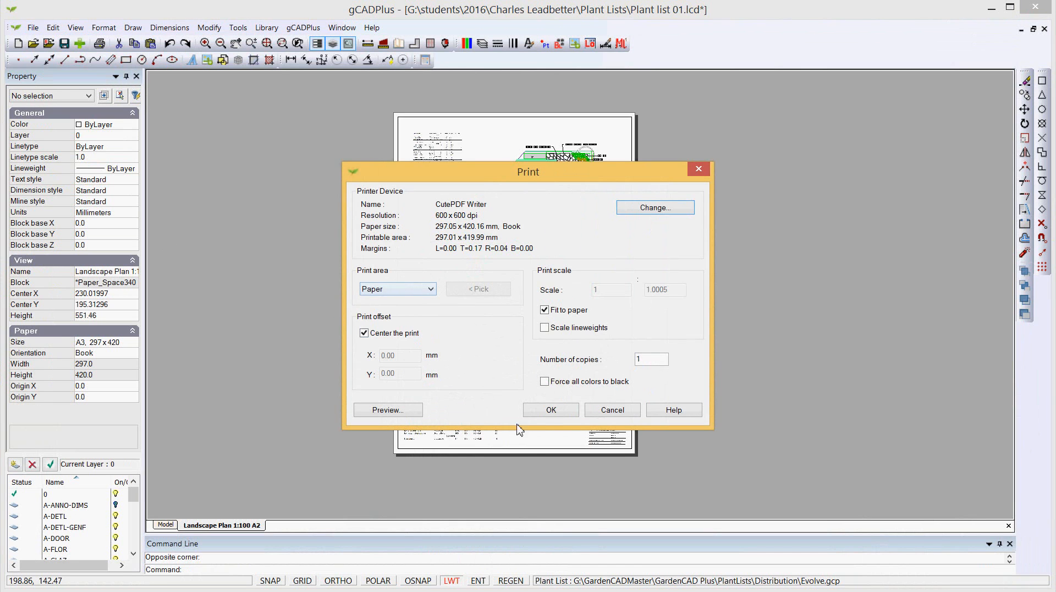
left_click(551, 410)
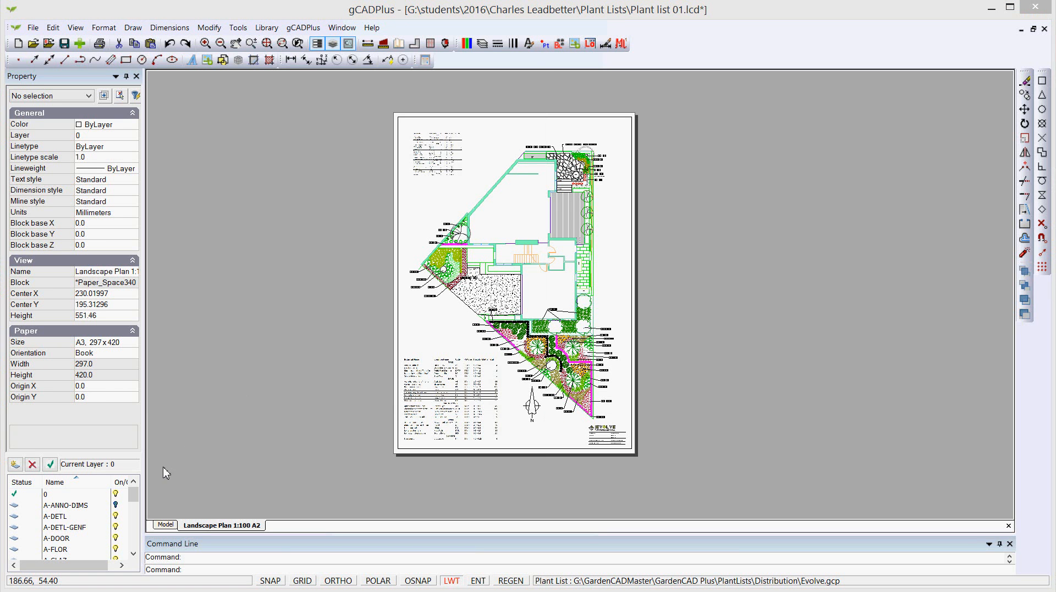
left_click(166, 525)
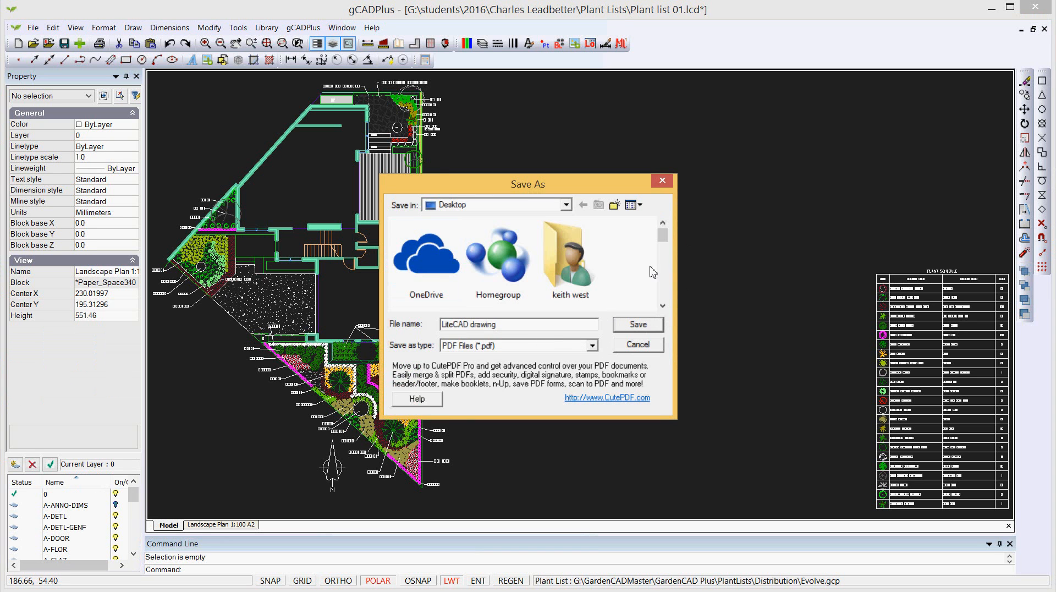
left_click_drag(663, 234, 663, 276)
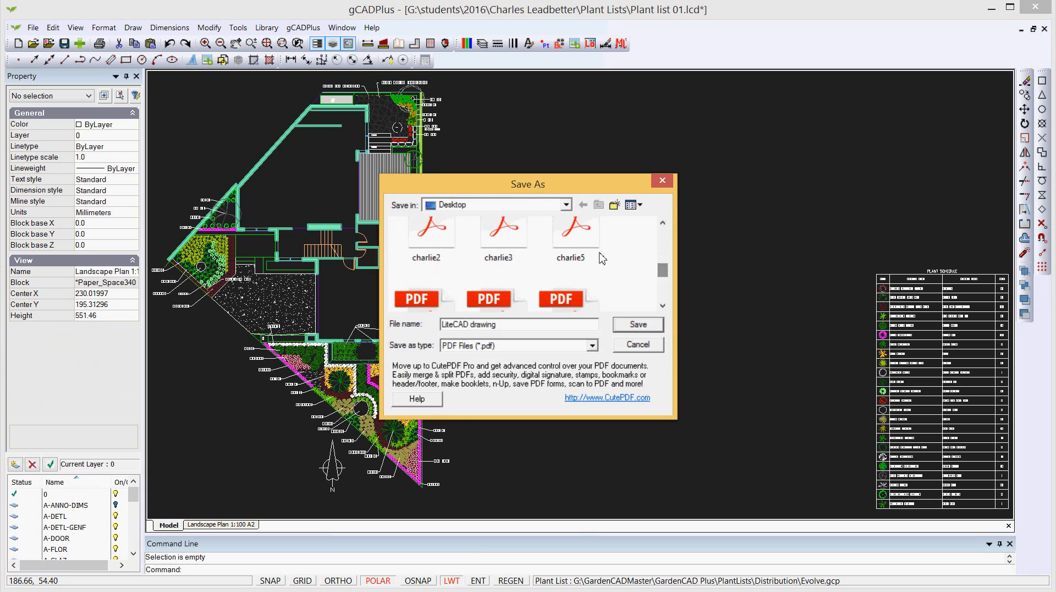
left_click(575, 236)
left_click(638, 324)
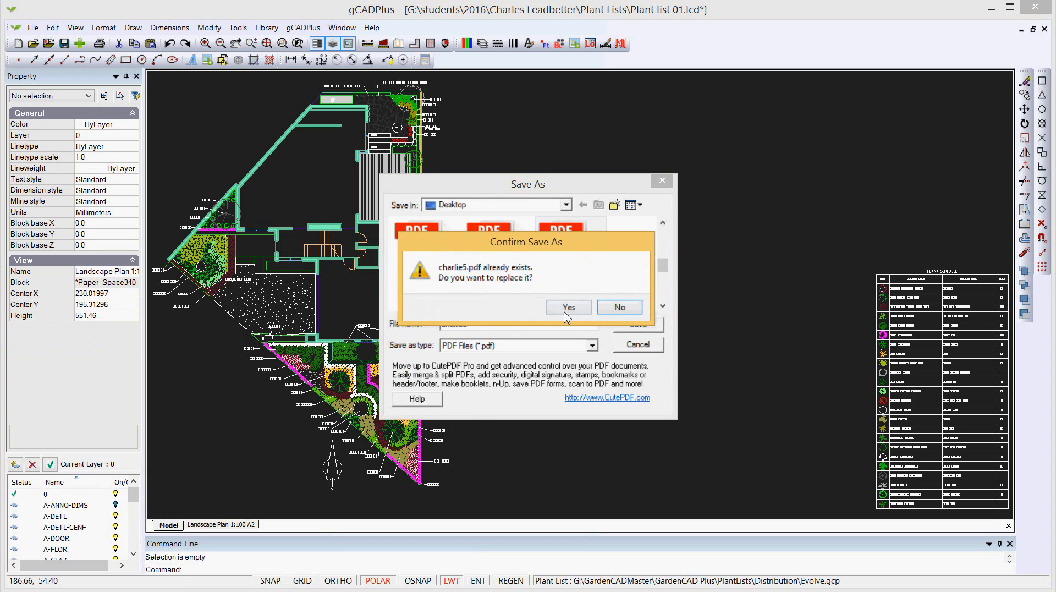
left_click(569, 306)
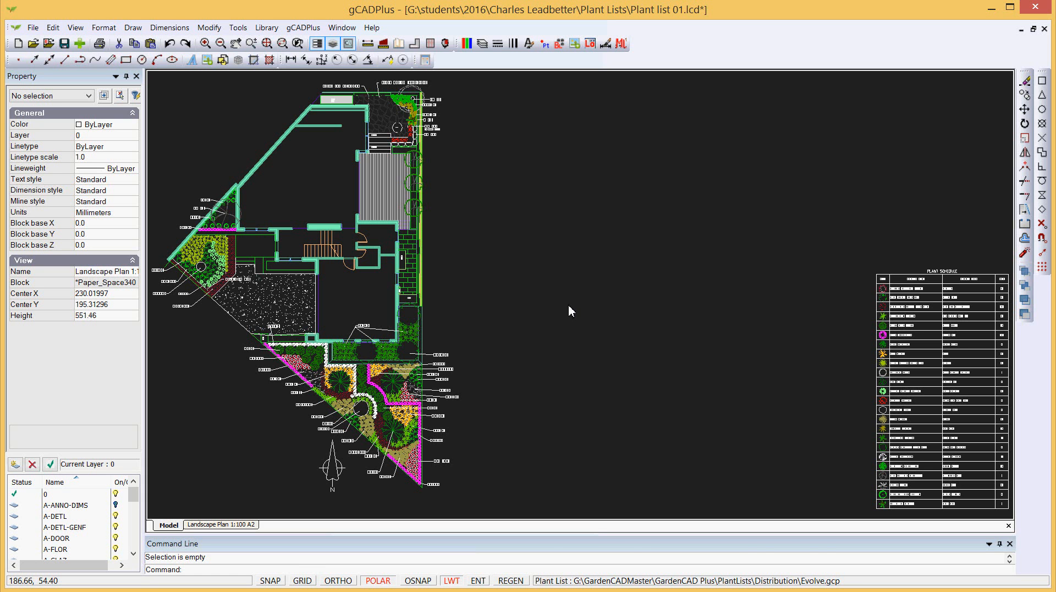
- Open charlie5.pdf from the Desktop in Acrobat Reader and examine the plant schedule's legibility at 200% and 300% magnification
key("super+d")
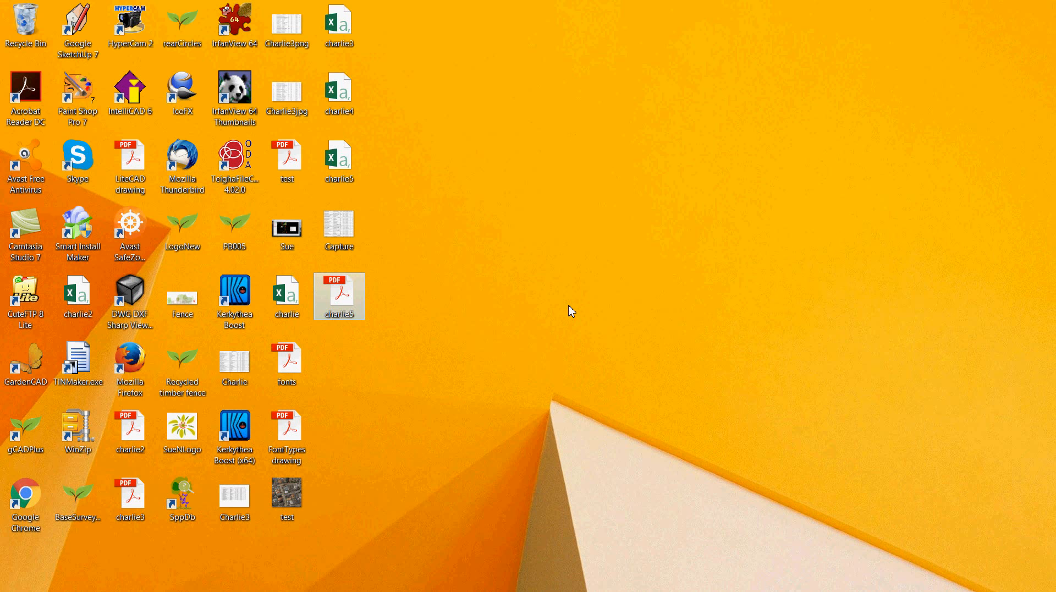
double_click(339, 295)
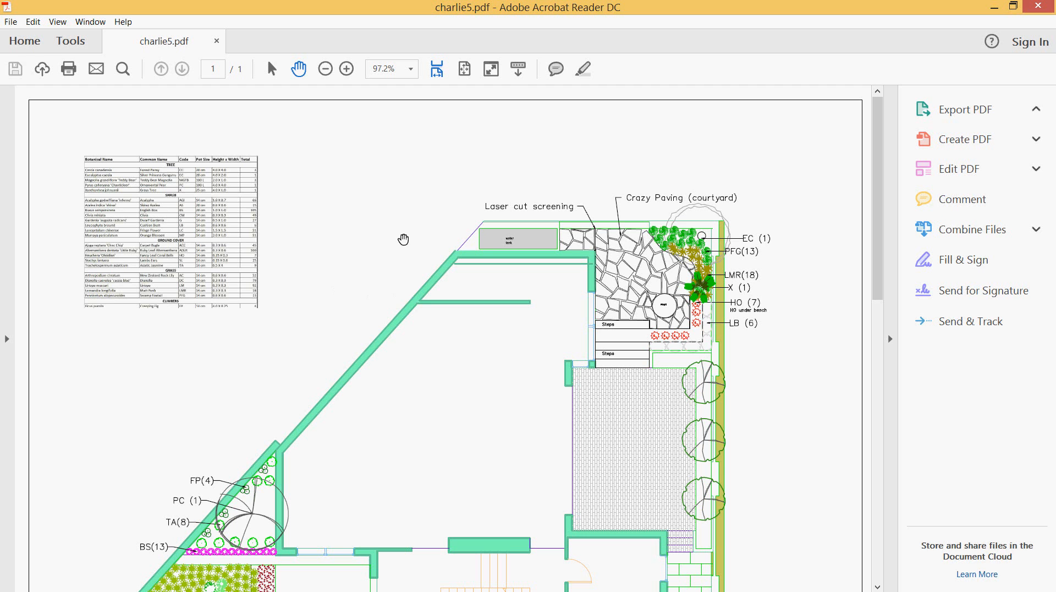
left_click(346, 69)
left_click(346, 68)
left_click(347, 71)
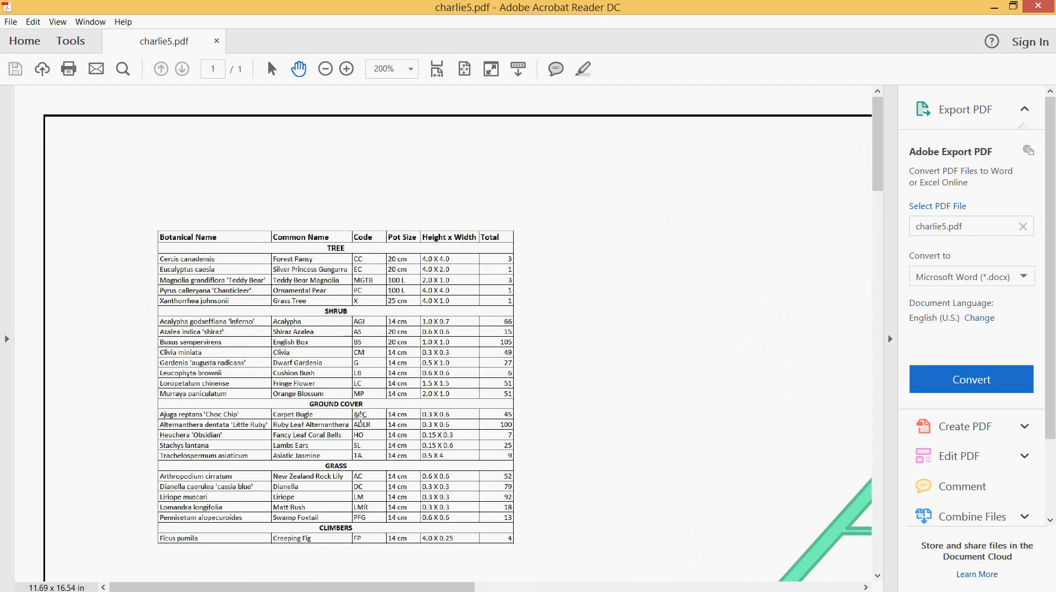
left_click(344, 77)
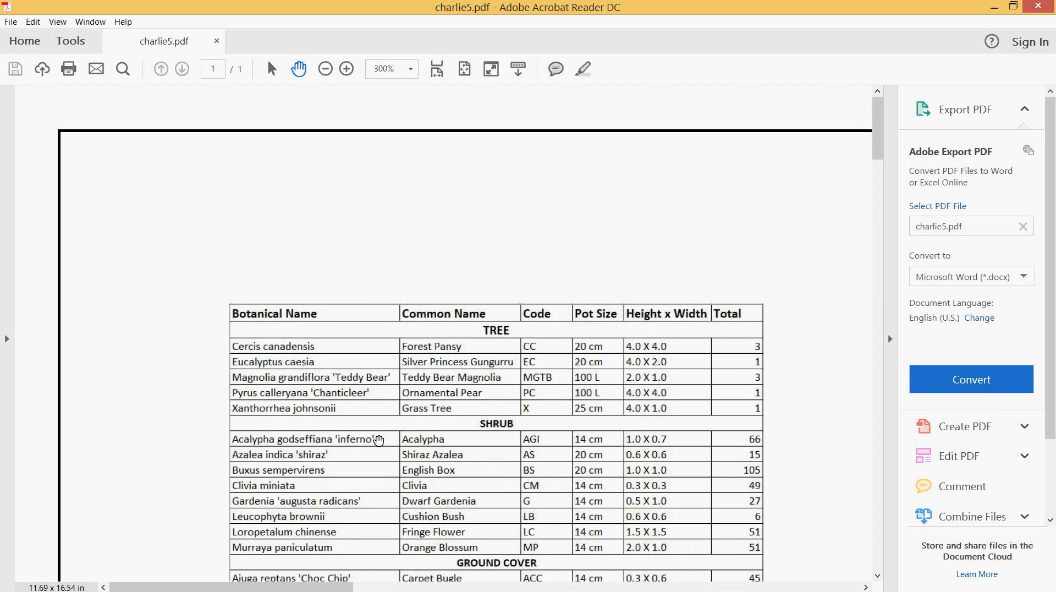
scroll(596, 440, "down", 5)
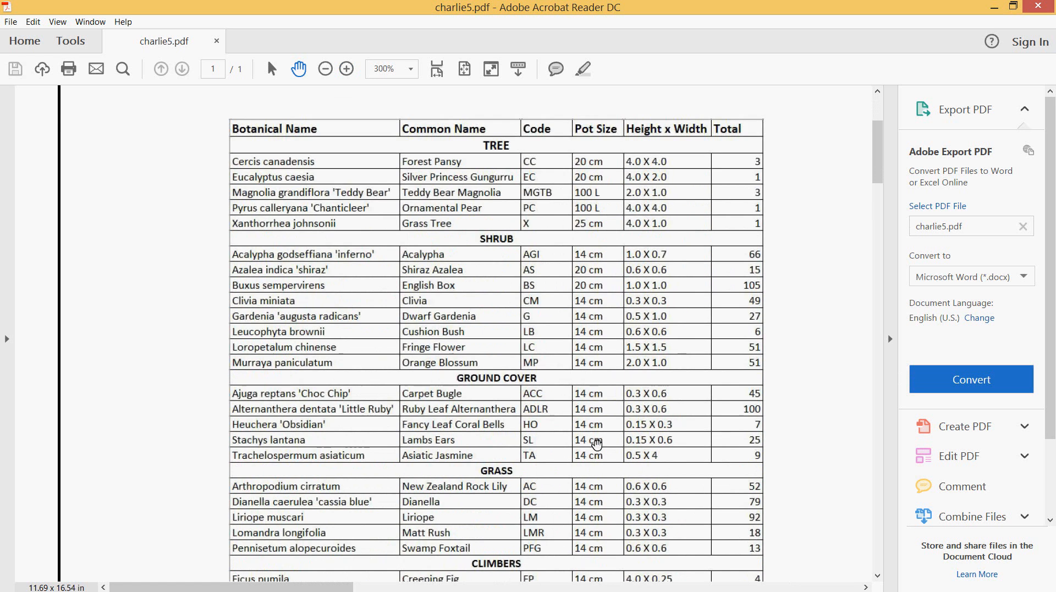
scroll(597, 444, "up", 1)
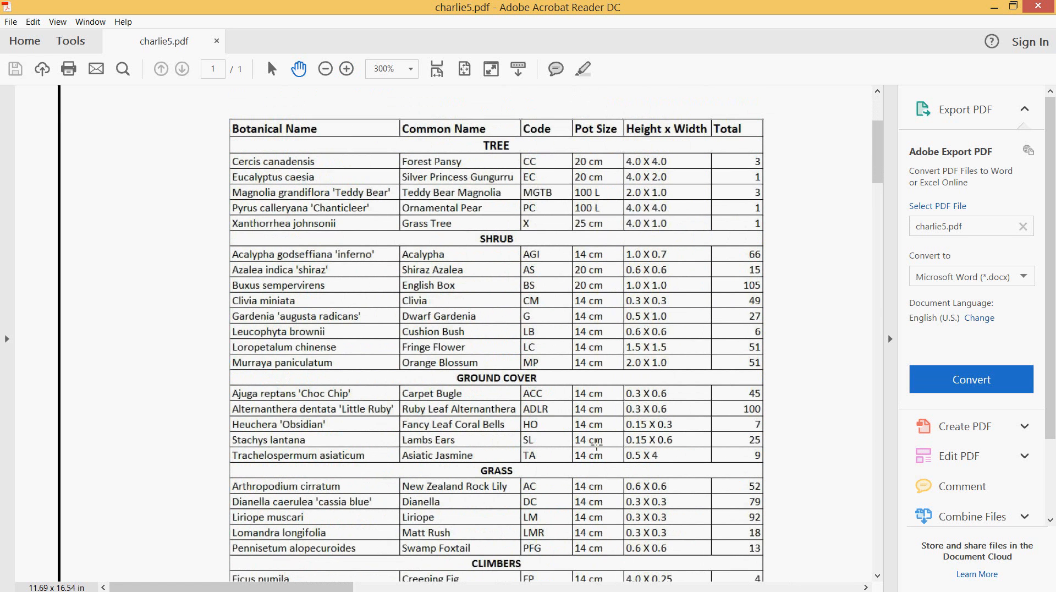